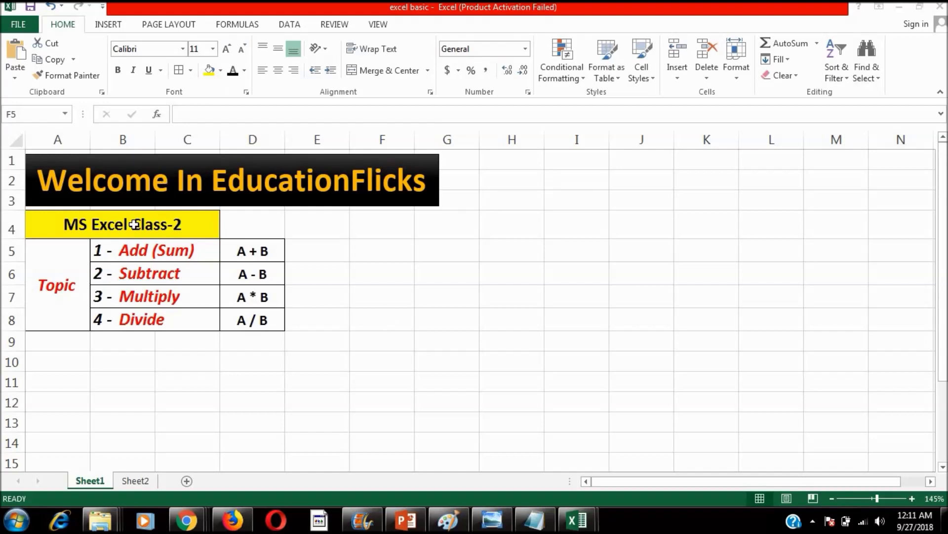
Step: Walk through the table from the MS Excel Class-2 title across the Add, Subtract, Multiply and Divide rows
click(149, 226)
click(185, 252)
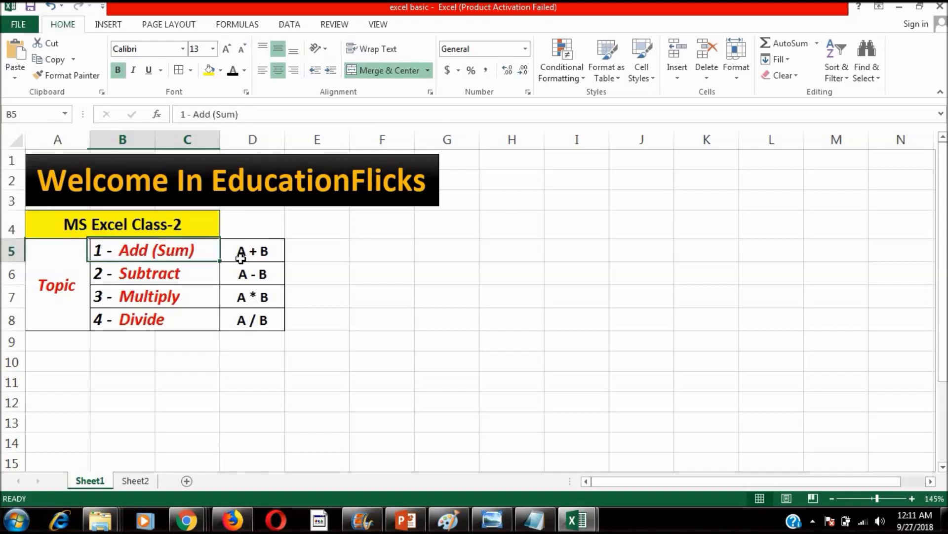
click(243, 252)
click(246, 274)
click(243, 251)
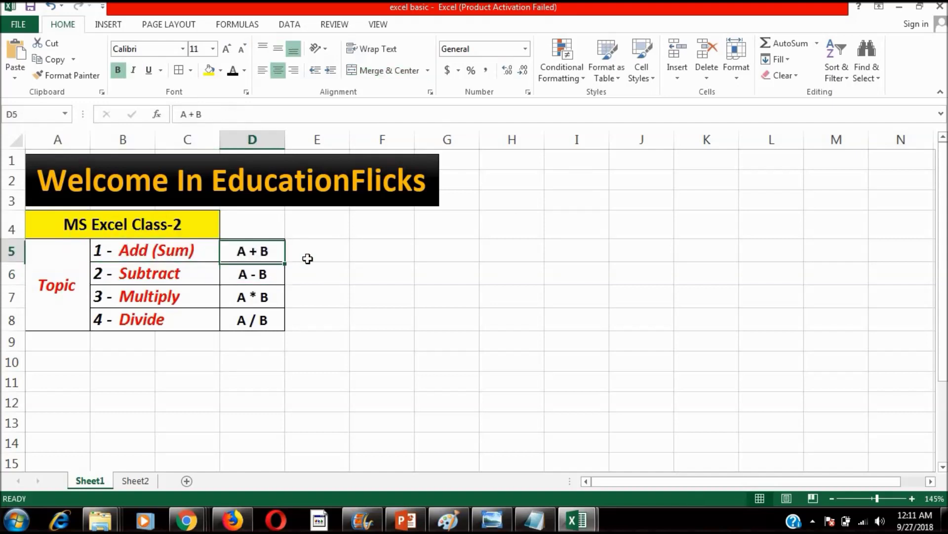
drag(177, 282, 237, 275)
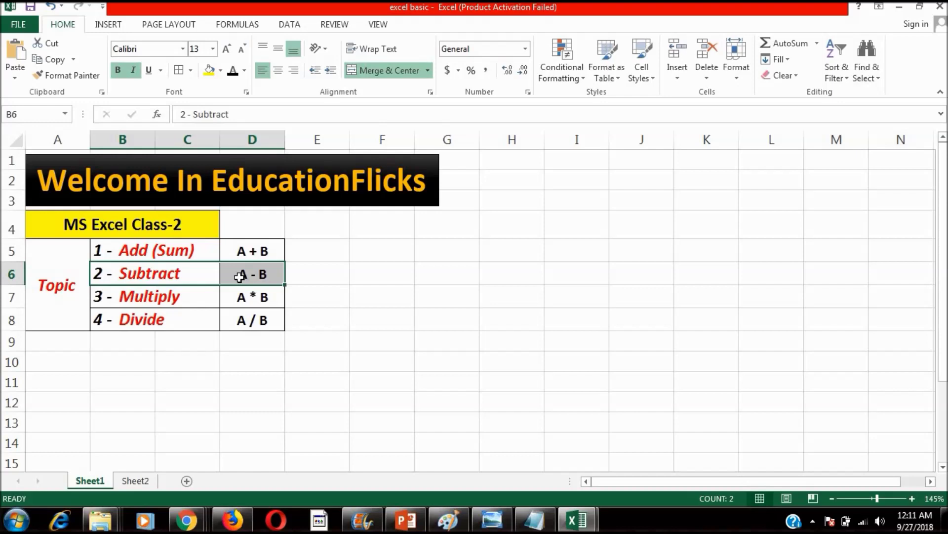
click(236, 274)
mouse_move(205, 275)
mouse_down()
mouse_move(250, 271)
mouse_move(277, 297)
mouse_up()
click(315, 282)
click(193, 305)
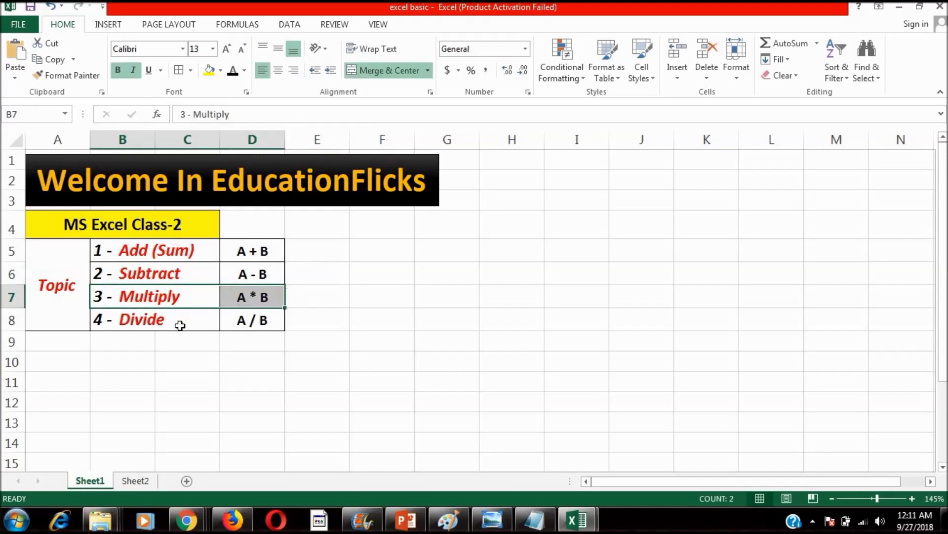
drag(182, 324, 277, 322)
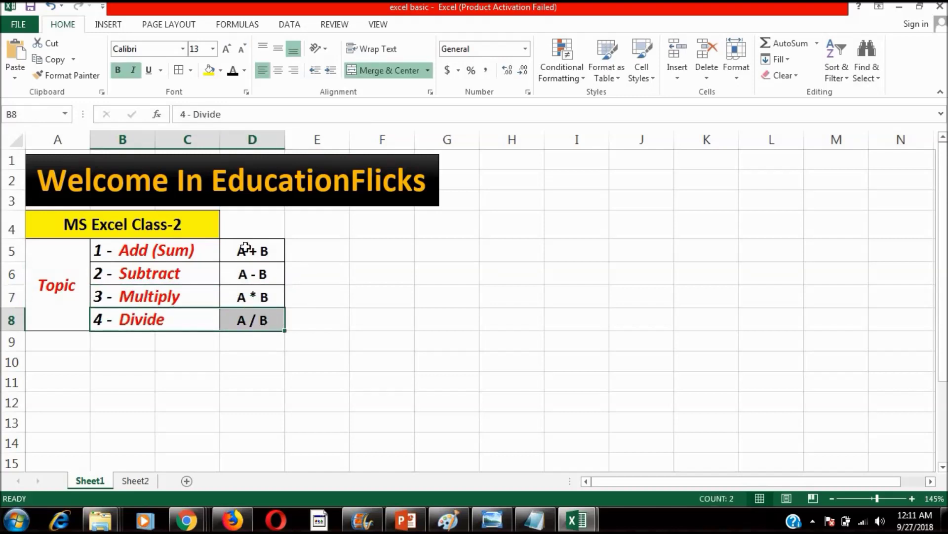
drag(243, 250, 254, 321)
click(346, 317)
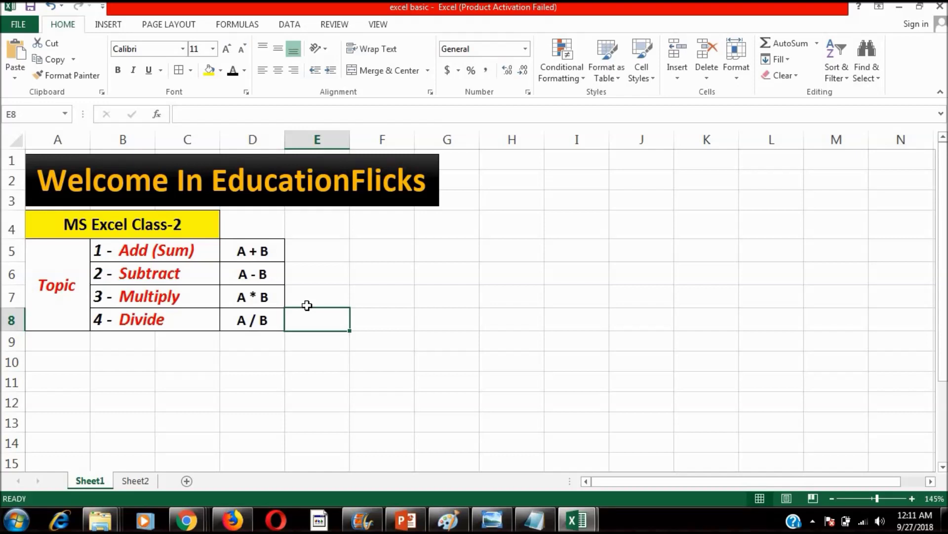
Step: Paint D5's bordered format onto E5:F8, then F5's format onto G5:G8
click(322, 257)
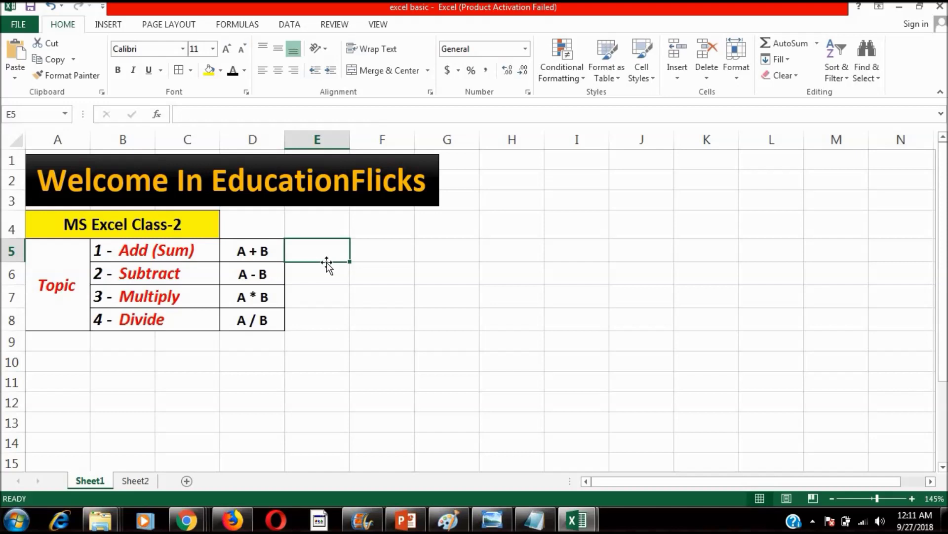
click(257, 248)
click(79, 75)
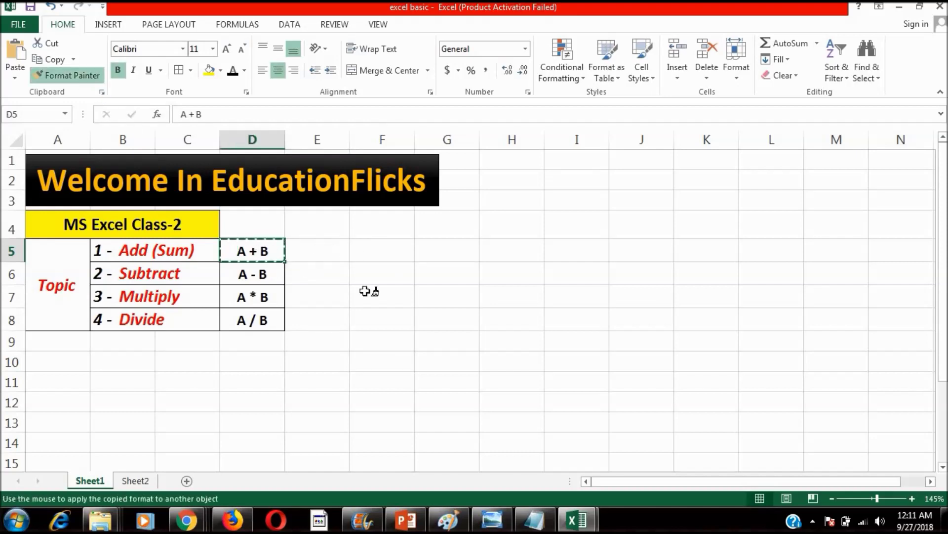
drag(321, 250, 376, 319)
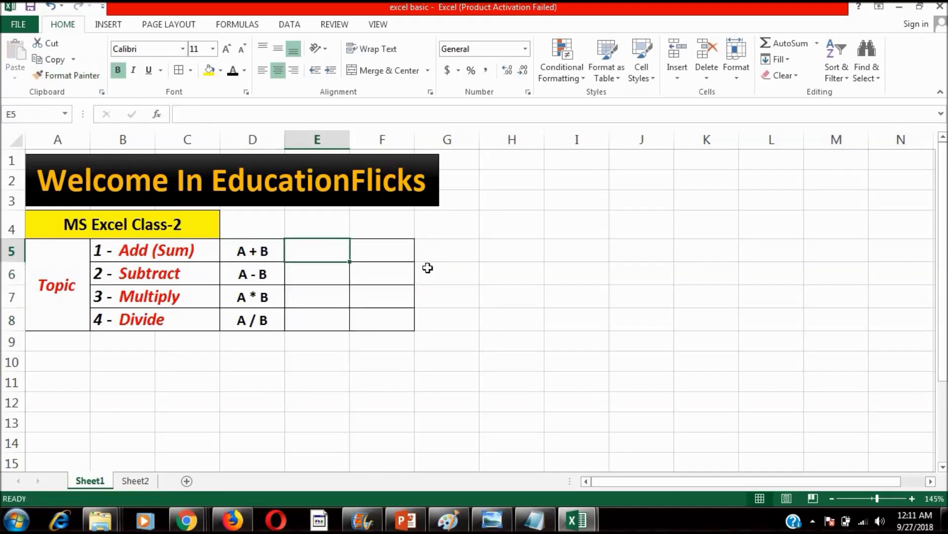
click(390, 252)
click(74, 75)
drag(446, 249, 446, 318)
click(446, 273)
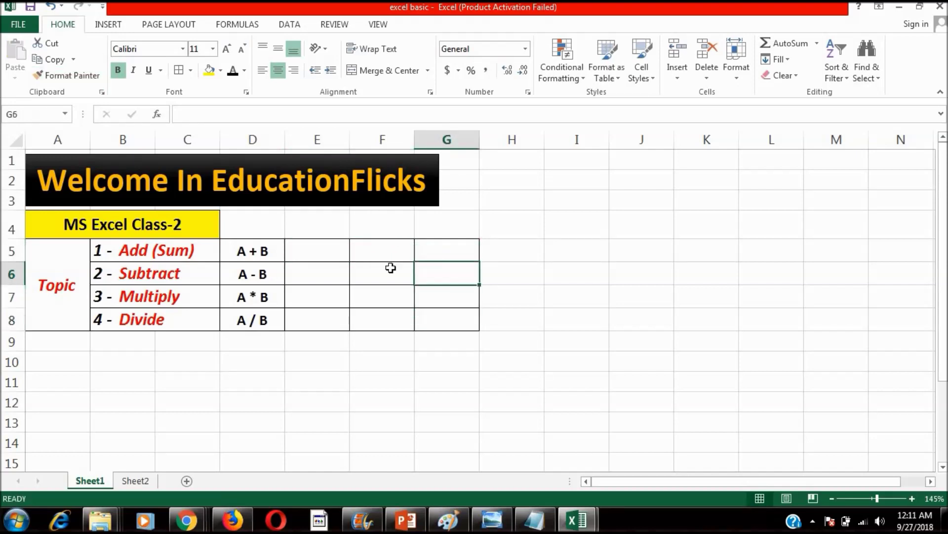
Step: Repaint D6's bordered format across the new columns E5:G8
click(67, 76)
click(334, 252)
click(257, 272)
click(67, 75)
drag(328, 251, 439, 322)
click(332, 254)
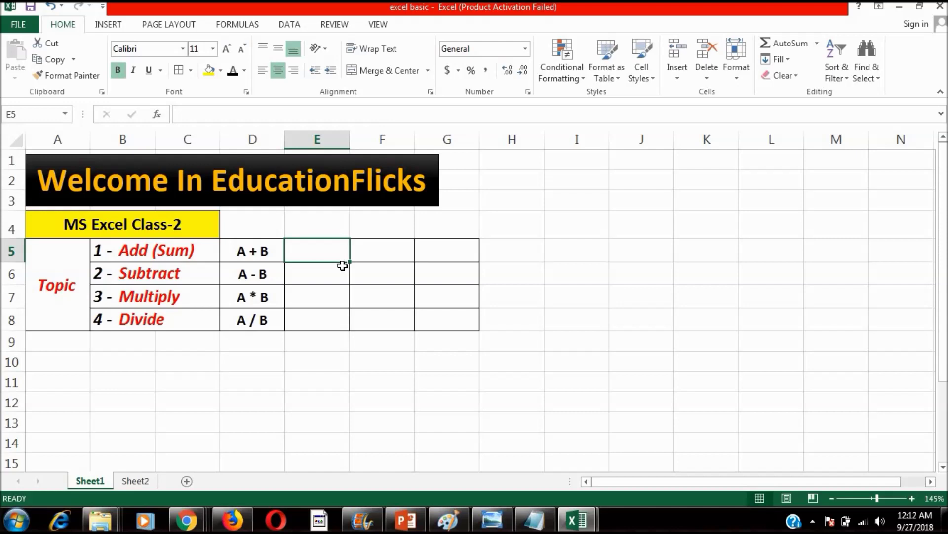
Step: Enter 10 in E5 and 20 in F5
text(10)
key(Tab)
text(20)
key(Return)
key(Up)
key(Tab)
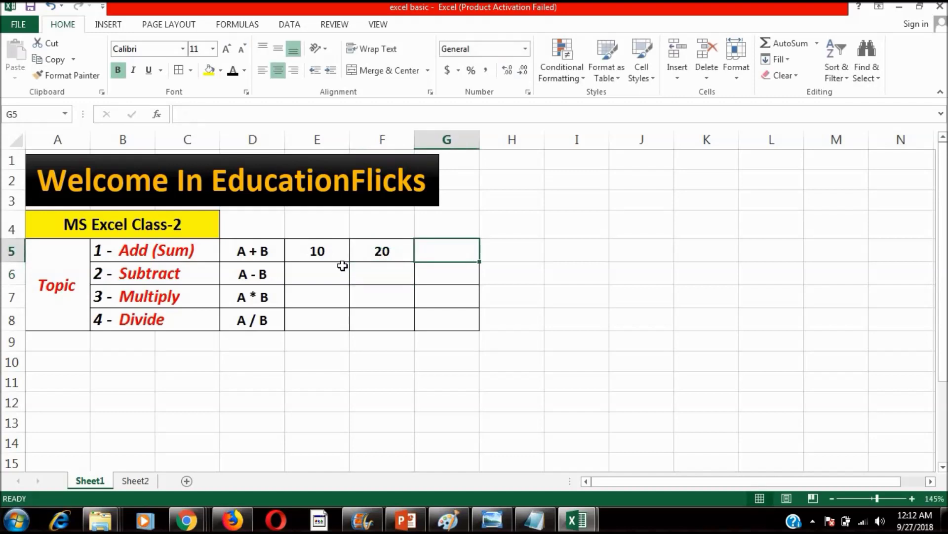
Step: Type the column headers A in E4 and B in F4
click(331, 234)
text(a)
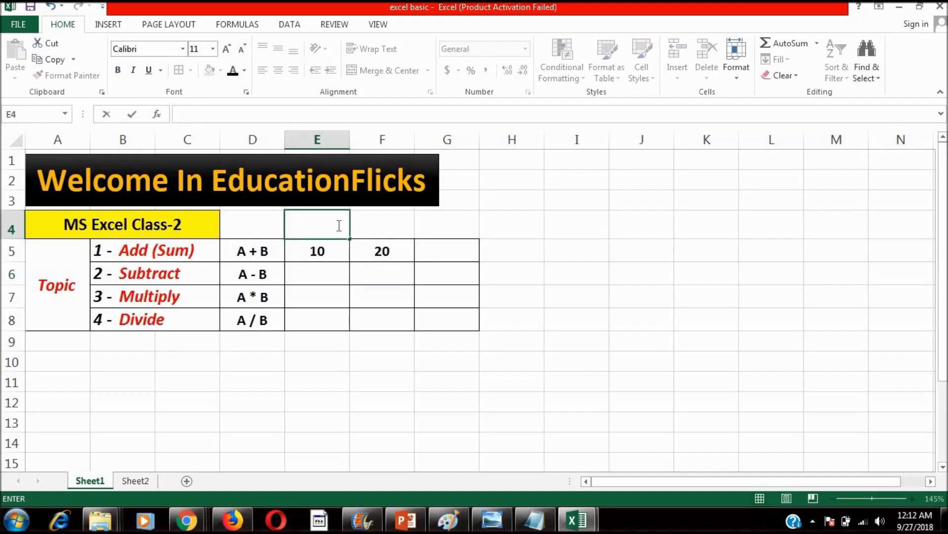
key(Return)
key(Up)
key(Tab)
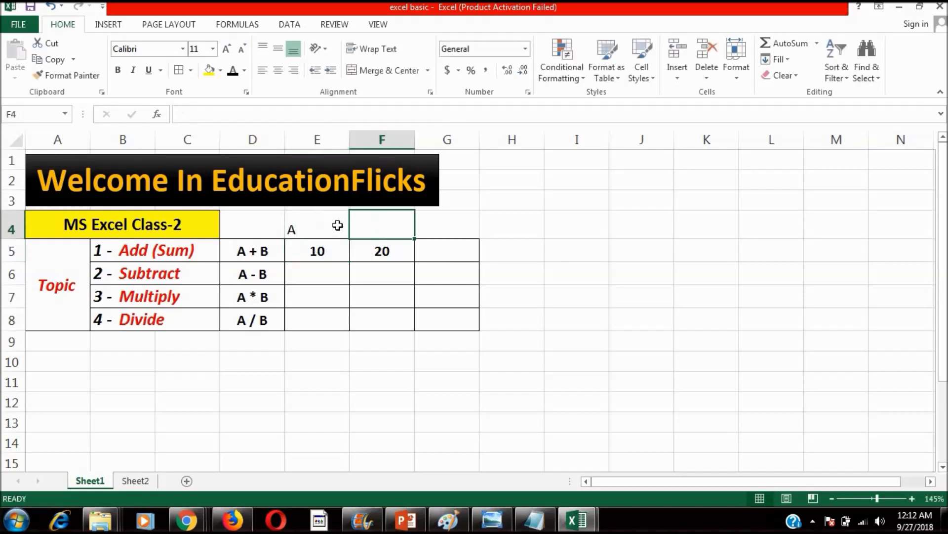
text(B)
key(Return)
key(Up)
Step: Center the A and B headers and make them bold with red font colour
drag(339, 231, 368, 228)
click(278, 70)
click(315, 227)
click(250, 248)
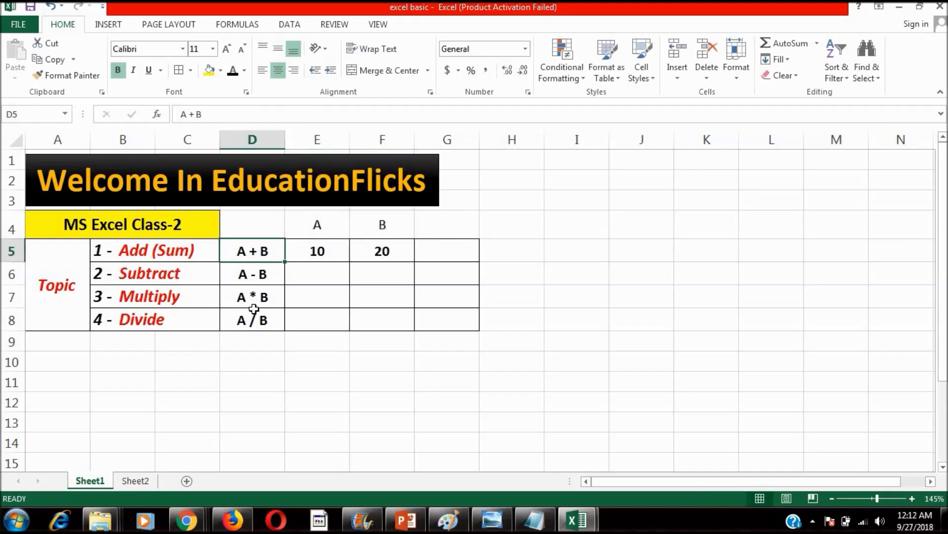
click(329, 222)
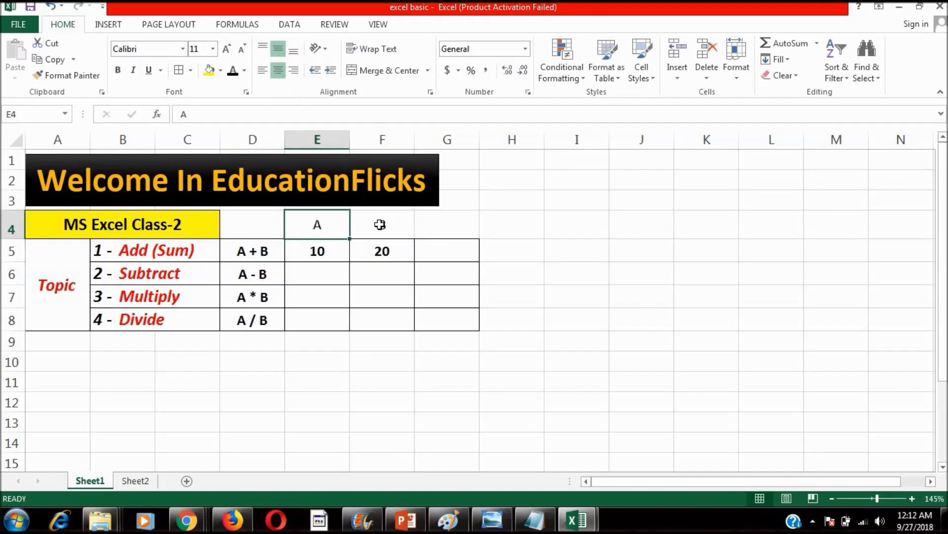
click(388, 223)
drag(337, 225, 380, 225)
click(118, 70)
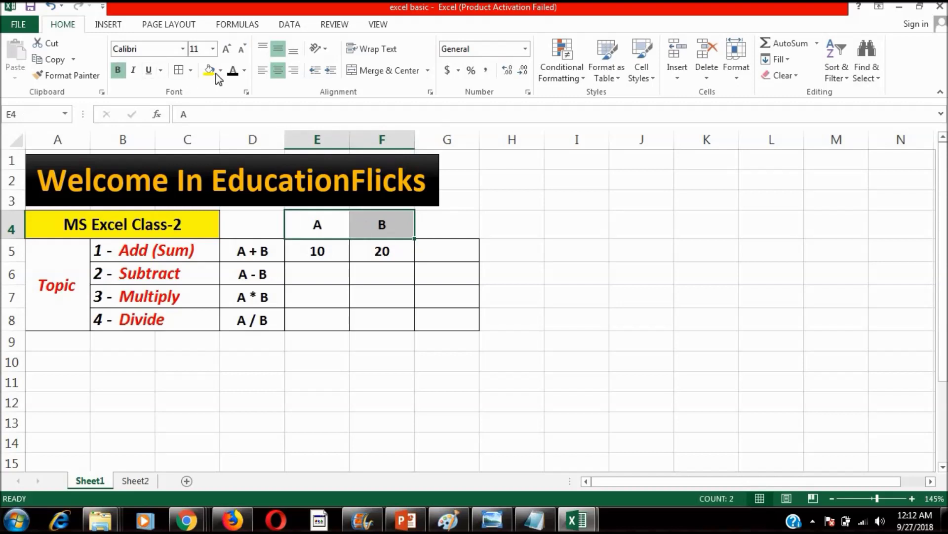
click(244, 69)
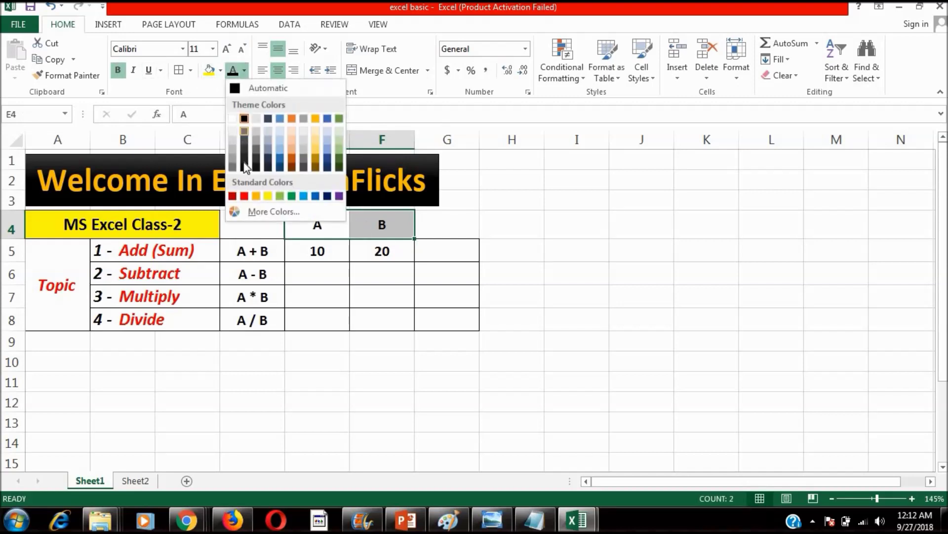
click(244, 196)
drag(252, 252, 254, 321)
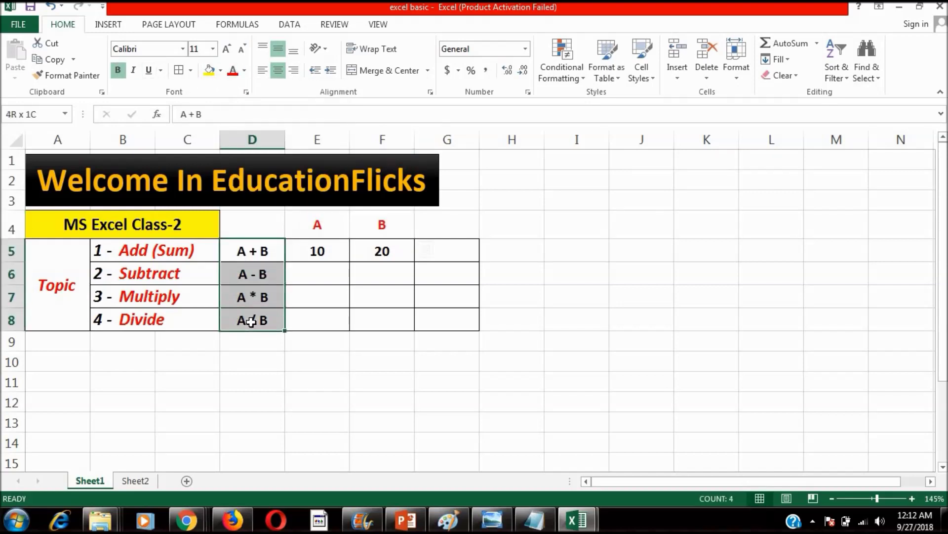
click(321, 231)
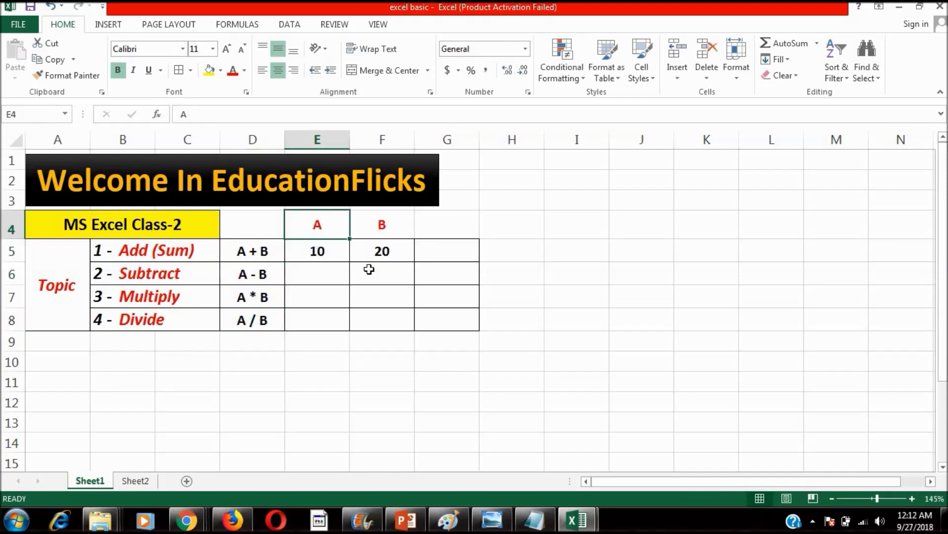
click(446, 223)
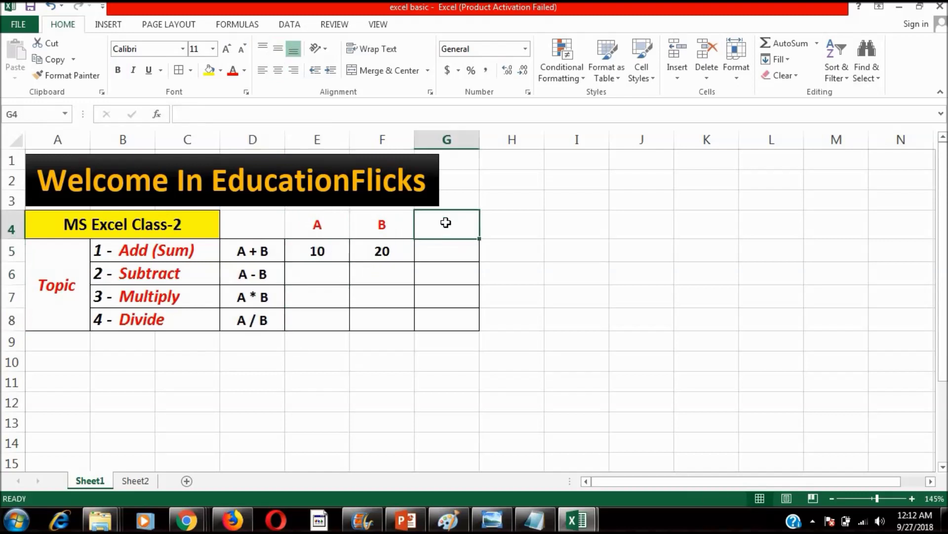
Step: Type PRODUCT as the G4 header and middle-align it
text(TO)
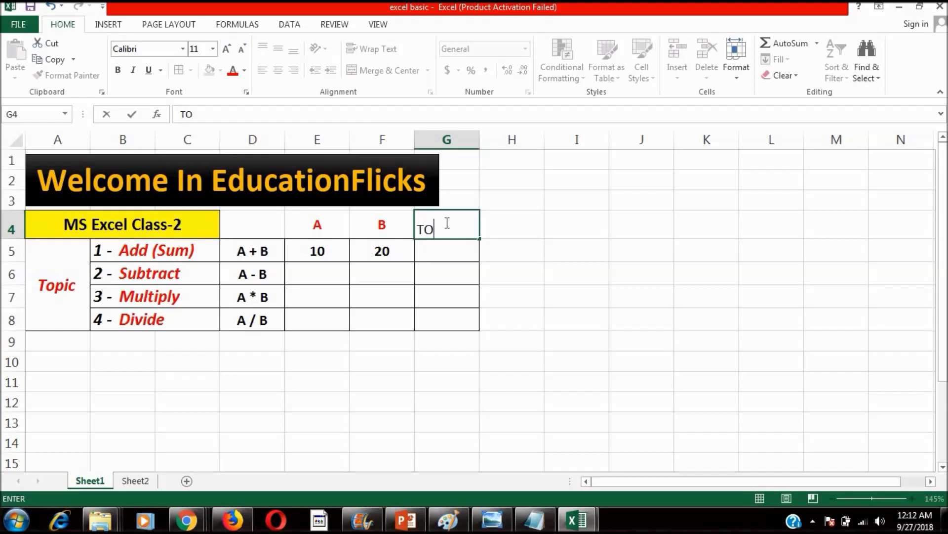
key(BackSpace)
key(BackSpace)
text(PRODUCT)
key(Return)
click(445, 221)
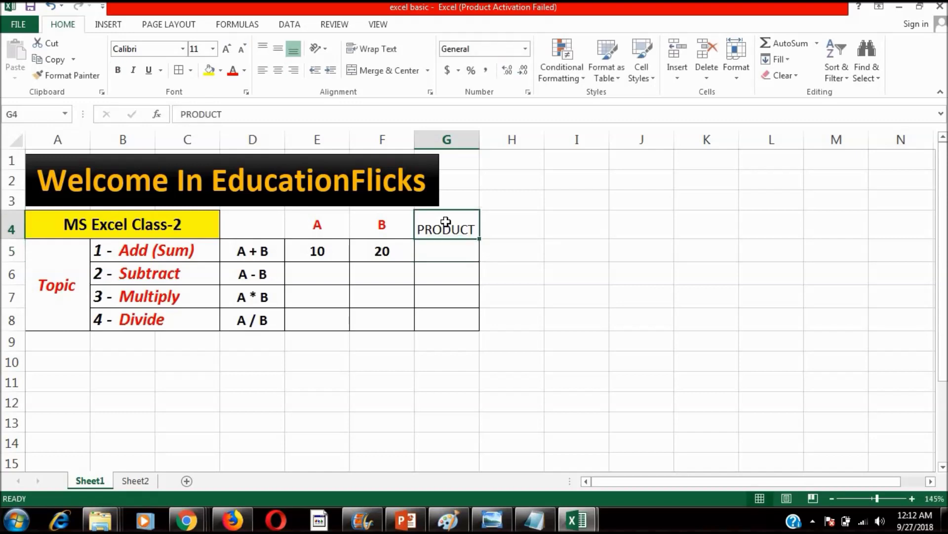
click(278, 49)
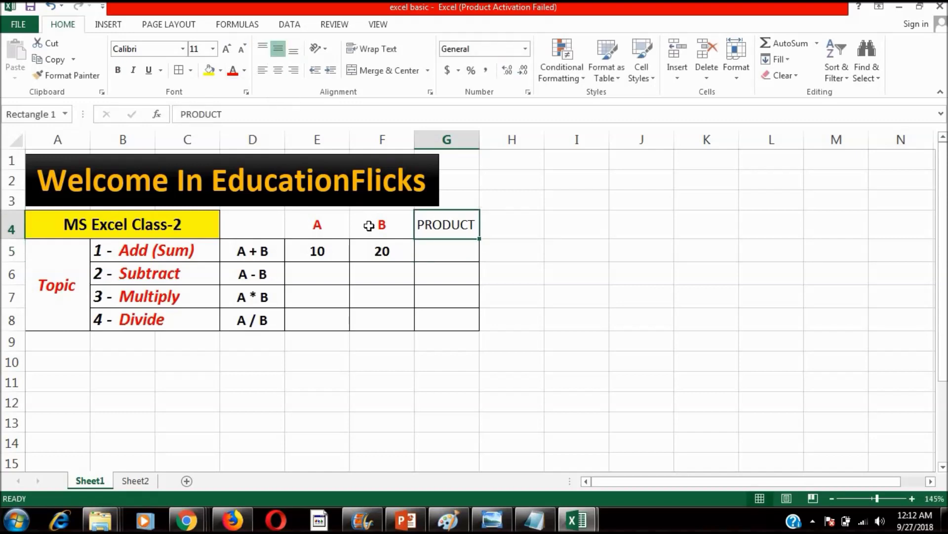
Step: Copy the B header's bold red format onto PRODUCT, then begin a formula in G5
click(376, 223)
click(290, 194)
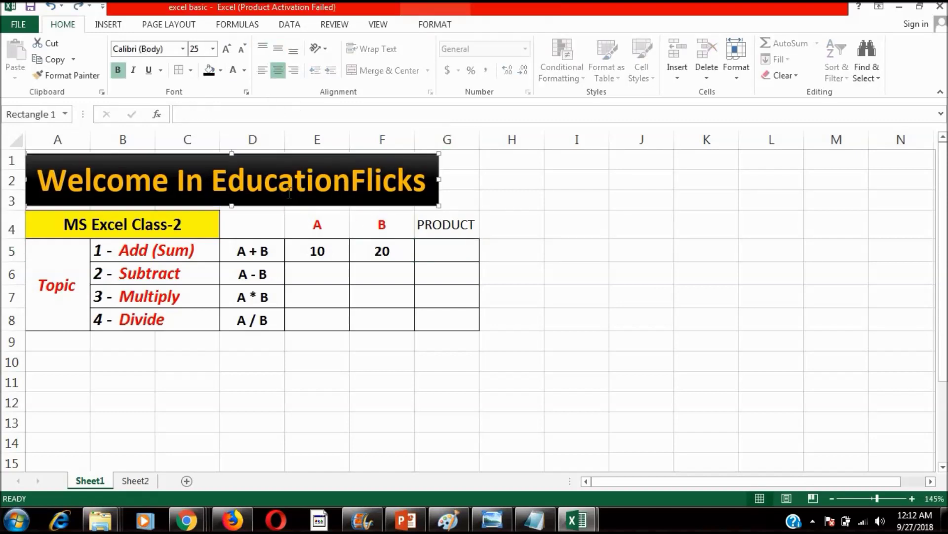
click(436, 247)
click(382, 225)
click(67, 75)
click(434, 223)
click(445, 250)
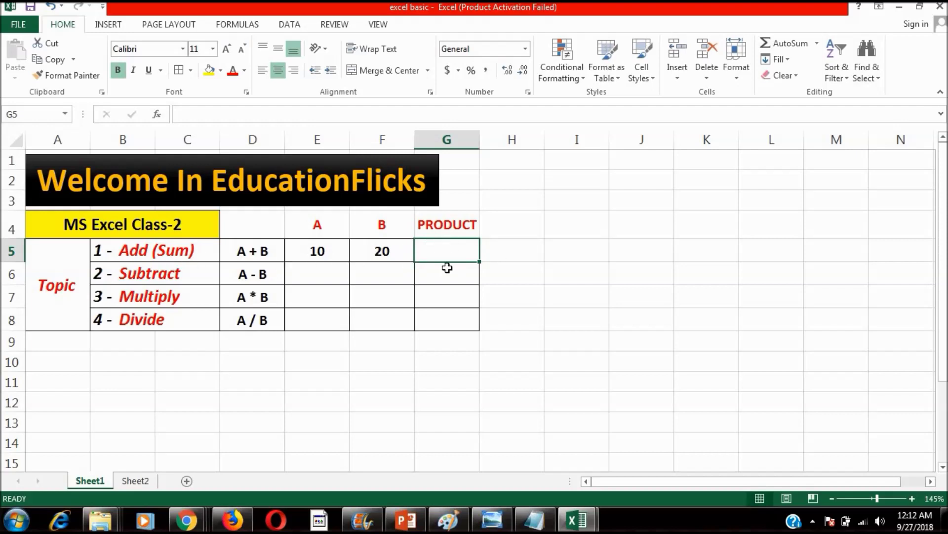
text(=)
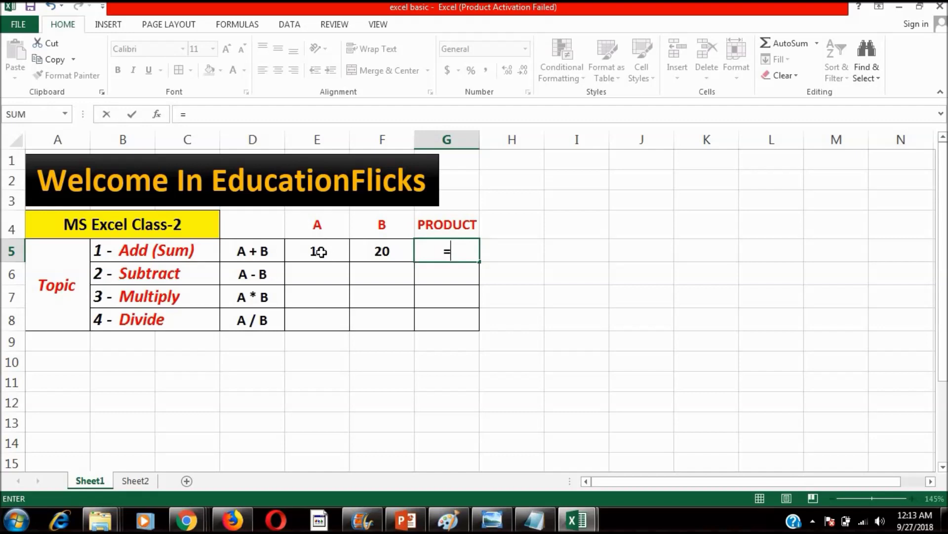
Step: Complete =E5+F5 in G5 so it shows 30
click(321, 252)
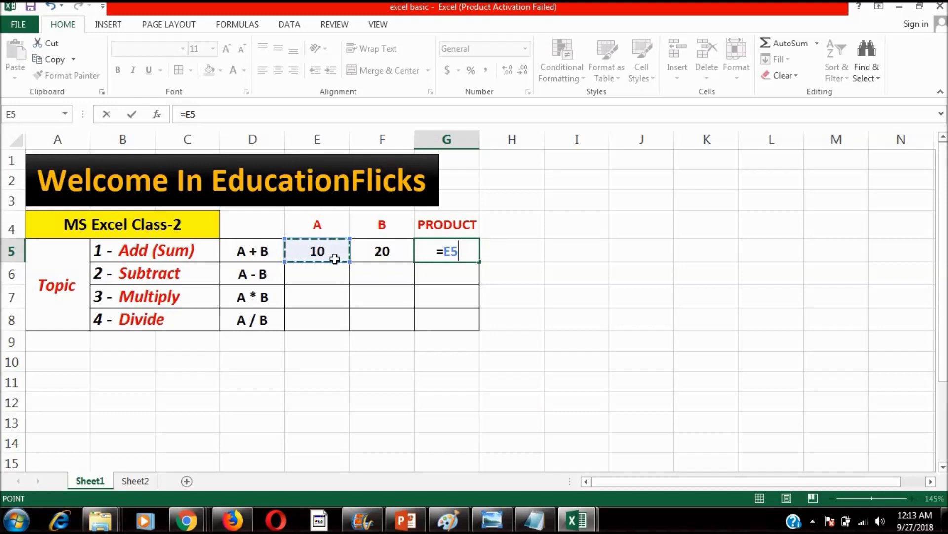
text(+)
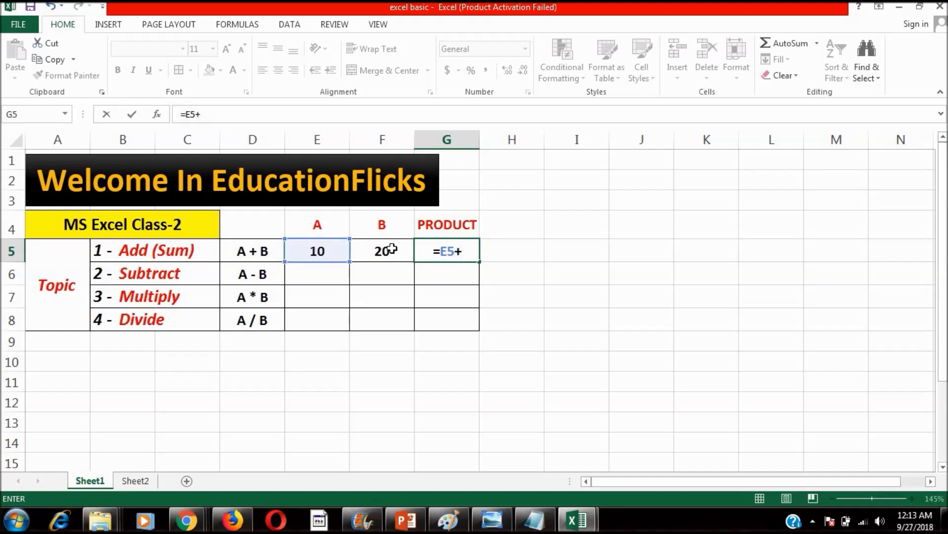
click(392, 252)
key(Return)
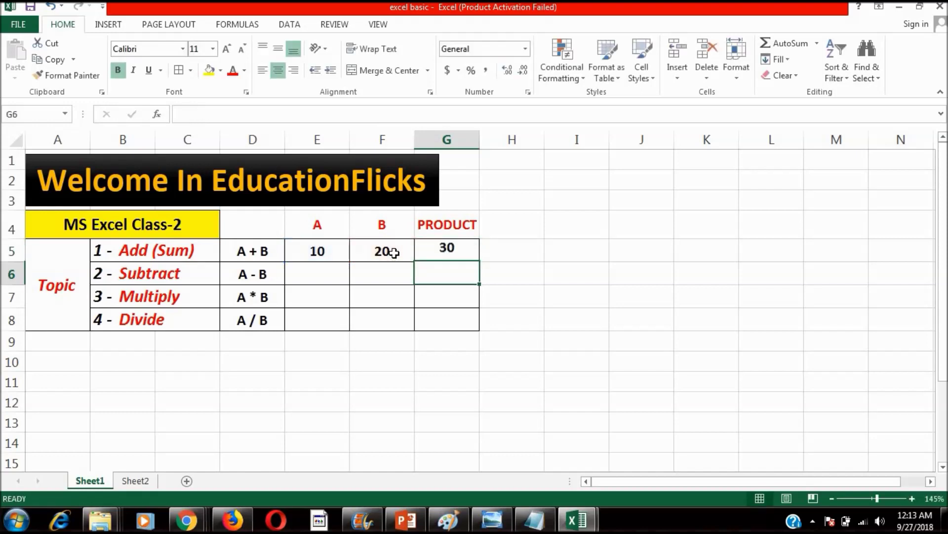
key(Up)
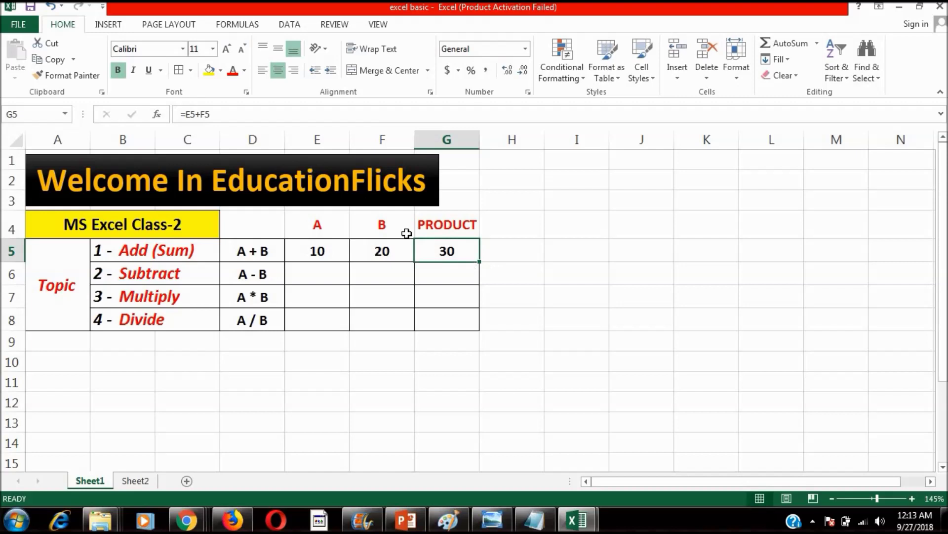
drag(183, 115, 213, 114)
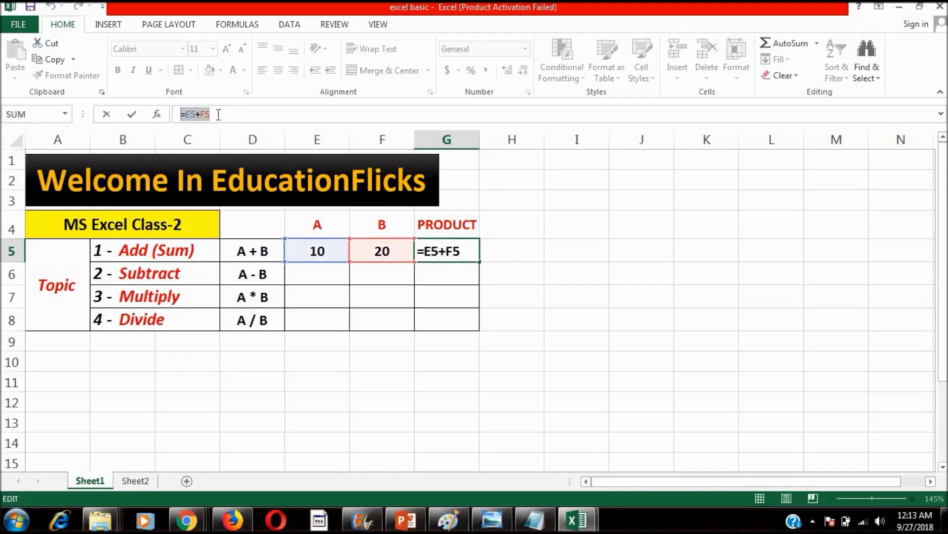
click(218, 114)
key(Return)
click(446, 247)
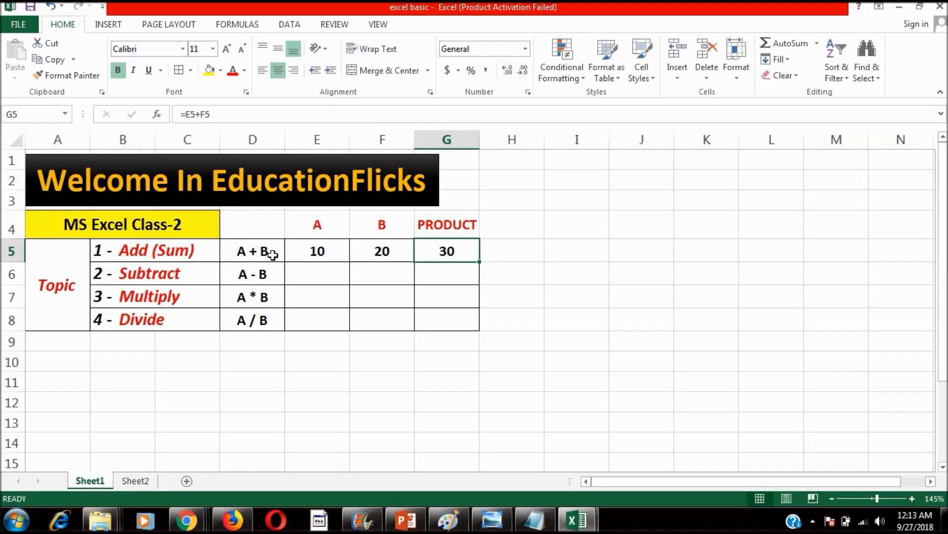
Step: Highlight the four operation labels D5:D8 and the A header
drag(250, 251, 254, 324)
drag(270, 254, 271, 322)
click(319, 226)
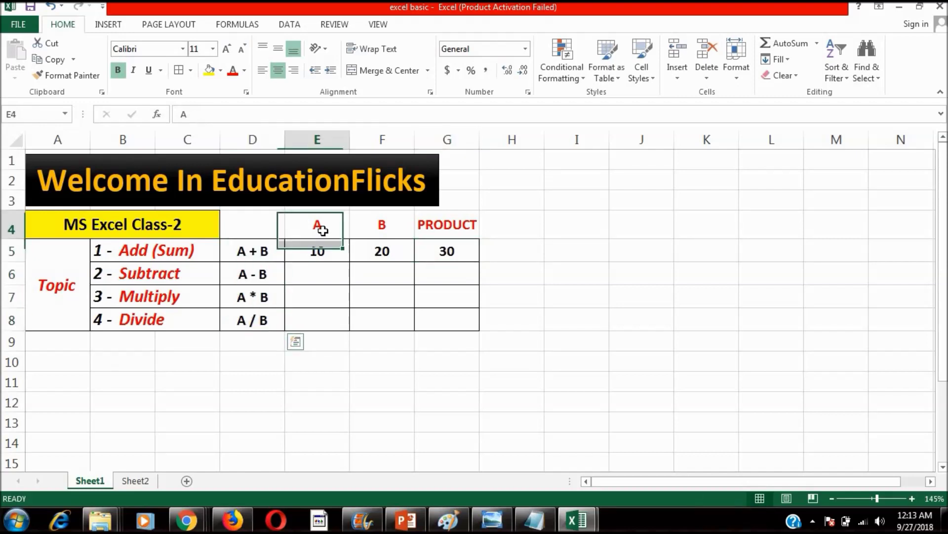
Step: Enter 10 in E6 and 20 in F6 for the Subtract row
click(382, 225)
click(447, 226)
click(449, 257)
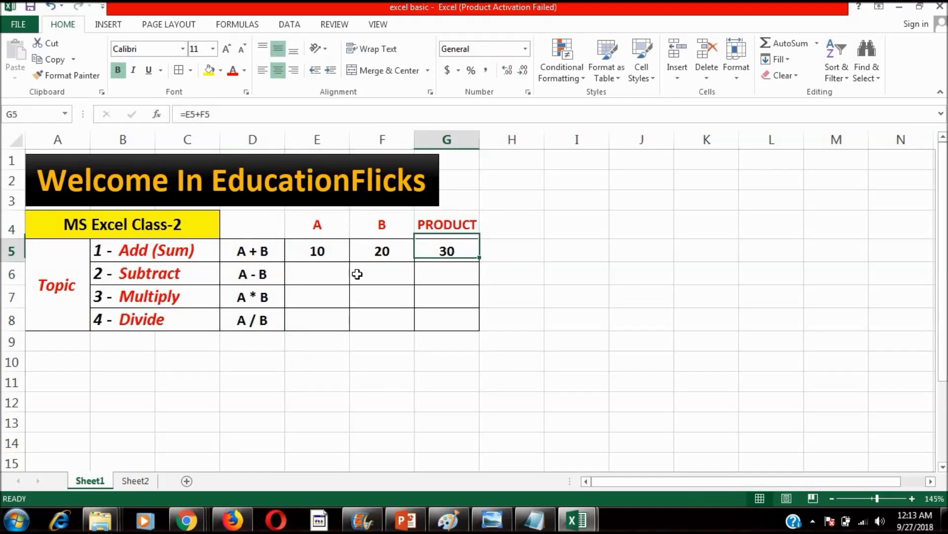
click(333, 267)
text(10)
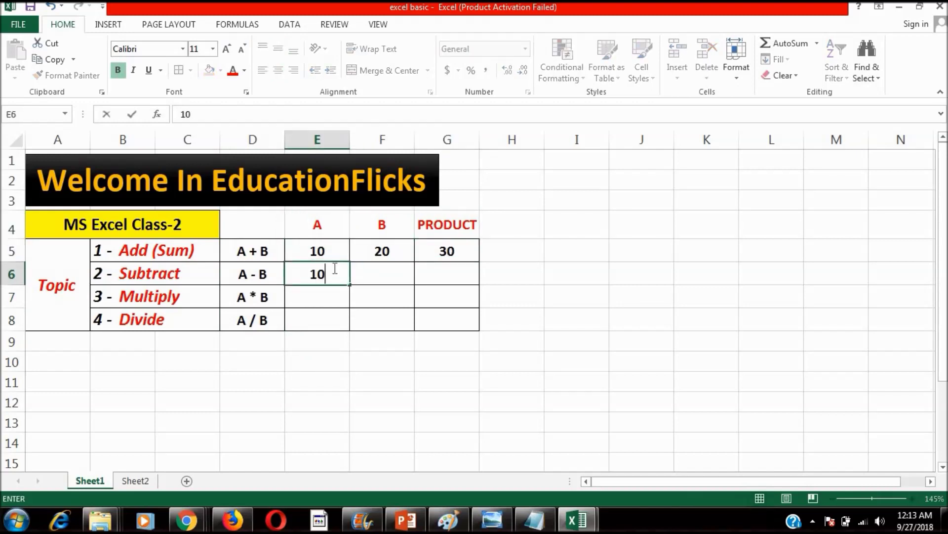
key(Tab)
text(30)
key(BackSpace)
key(BackSpace)
text(20)
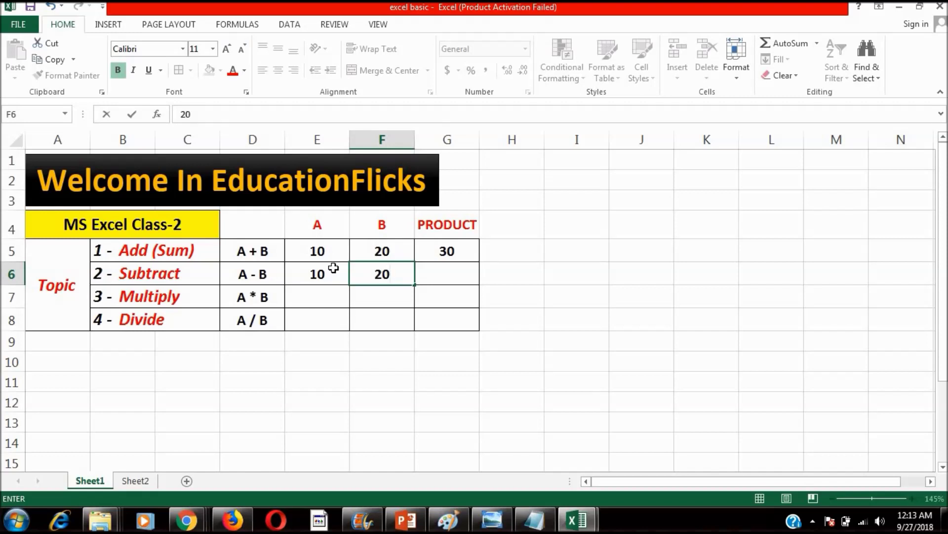
key(Left)
Step: Try 5 and 2 as the Subtract row's A and B values
text(5)
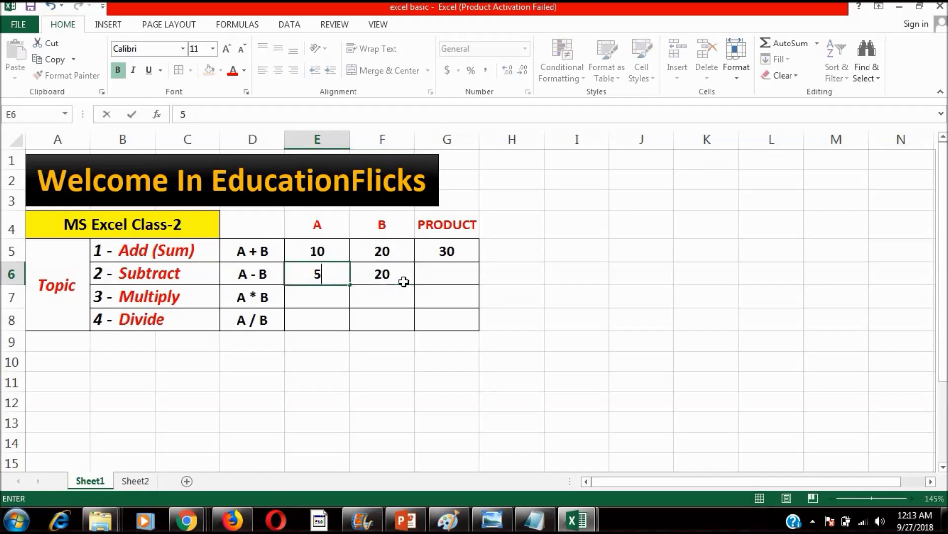
key(Right)
text(2)
key(Return)
key(Up)
key(Right)
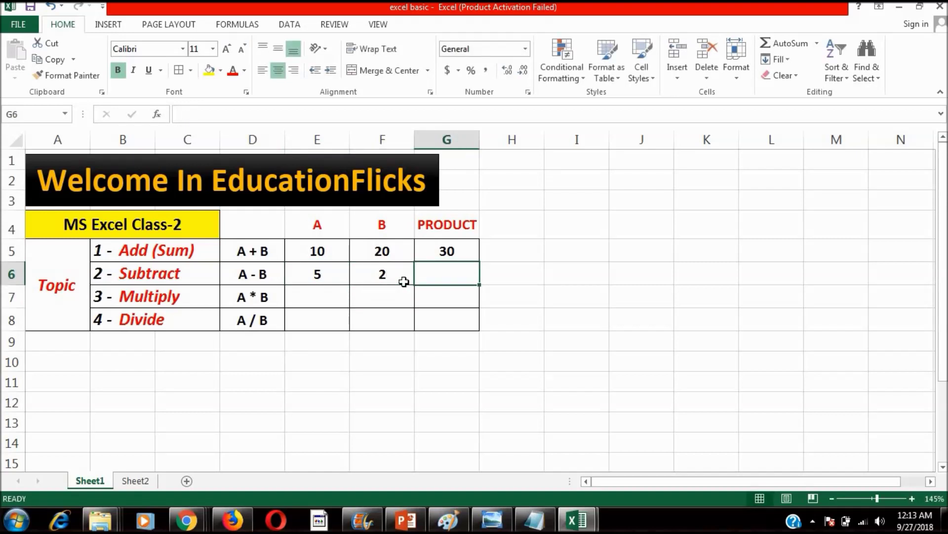
Step: Restore 10 and 20 in E6:F6 and start a formula in G6
key(Left)
key(Left)
text(10)
key(Tab)
text(20)
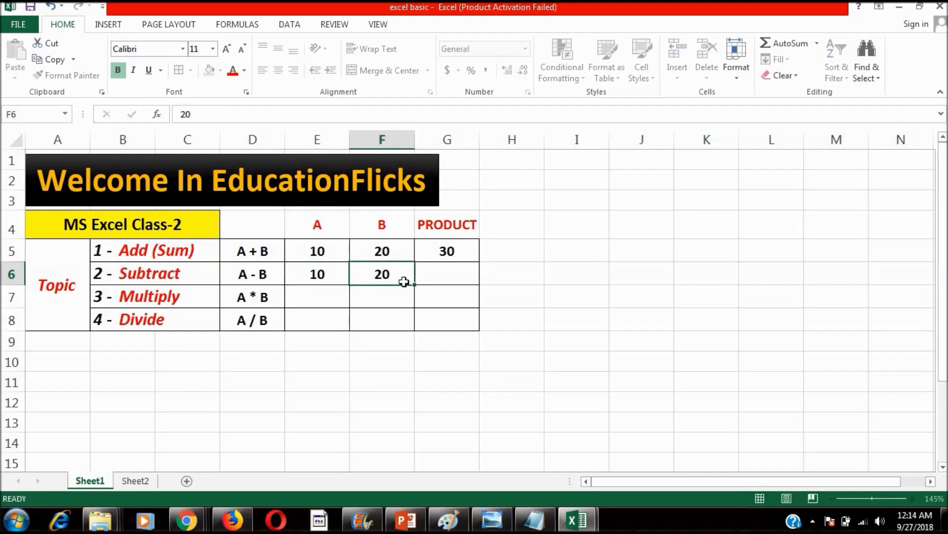
key(Tab)
text(=)
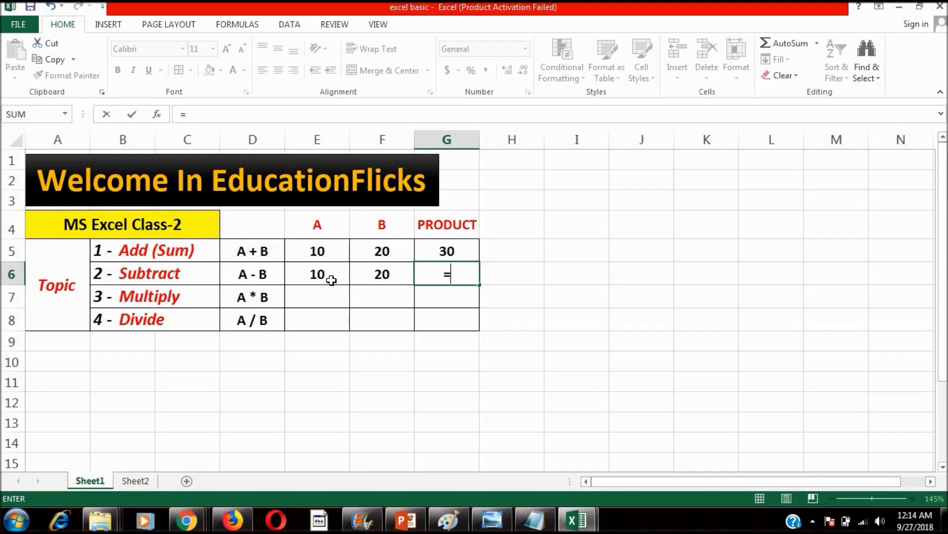
Step: Build the subtraction formula =E6-F6 in G6
click(331, 280)
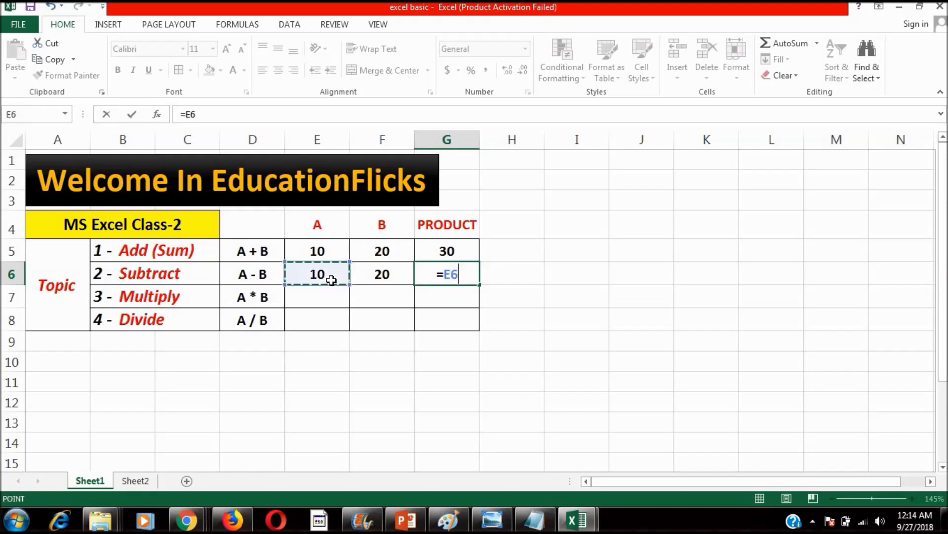
click(380, 280)
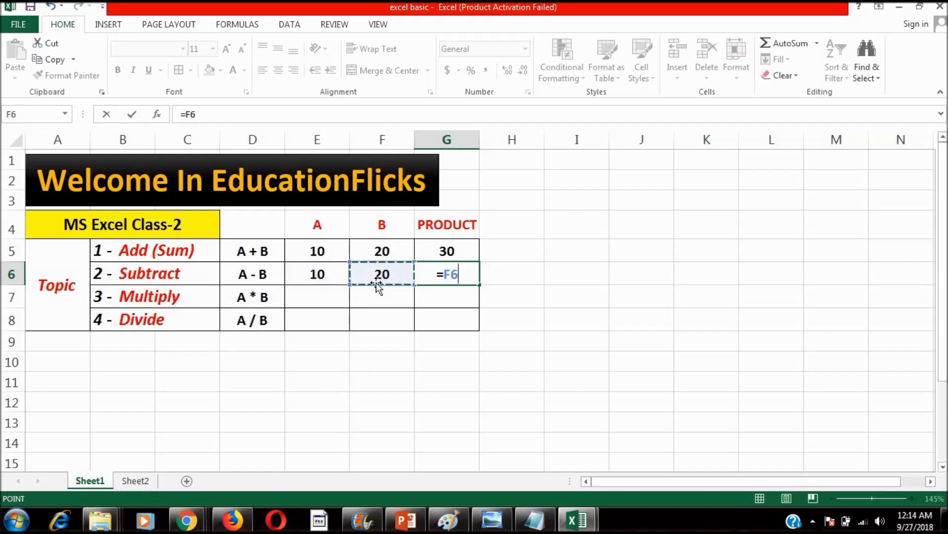
click(316, 279)
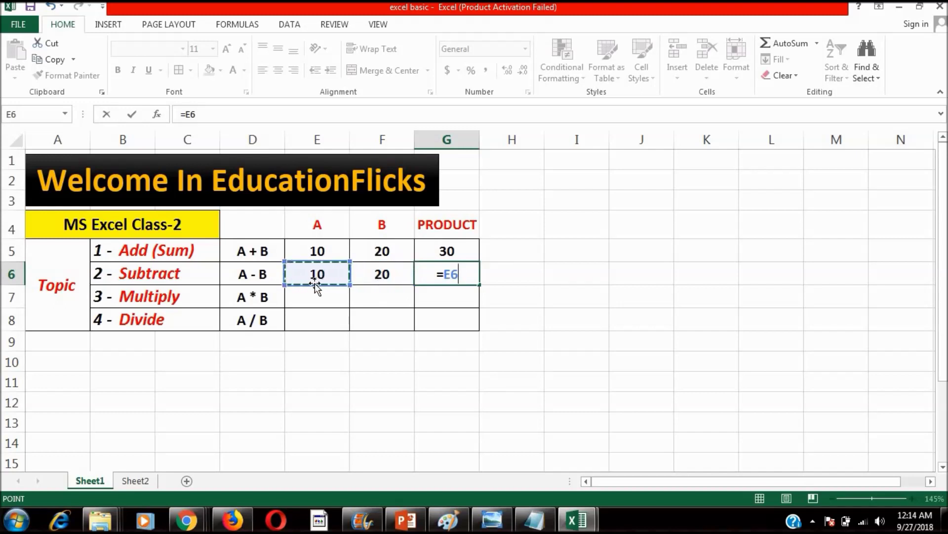
text(-)
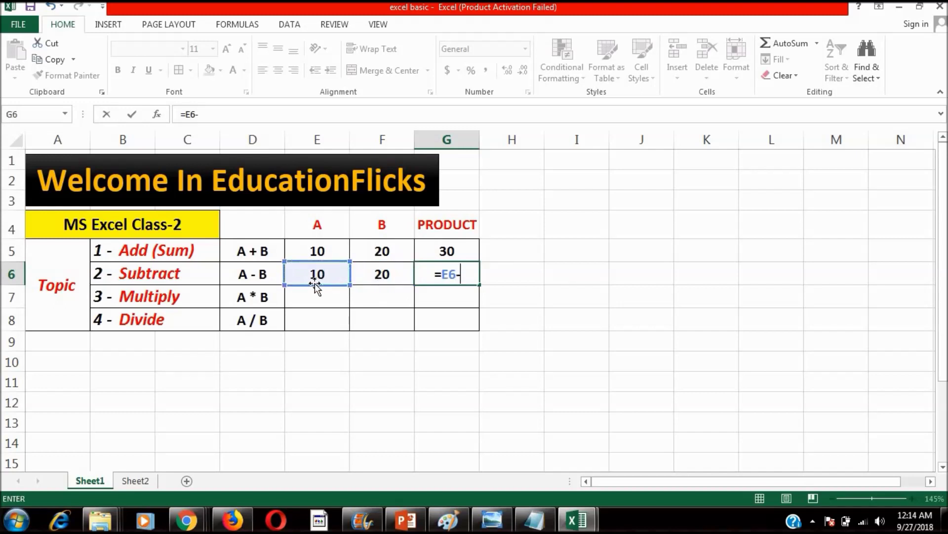
click(378, 274)
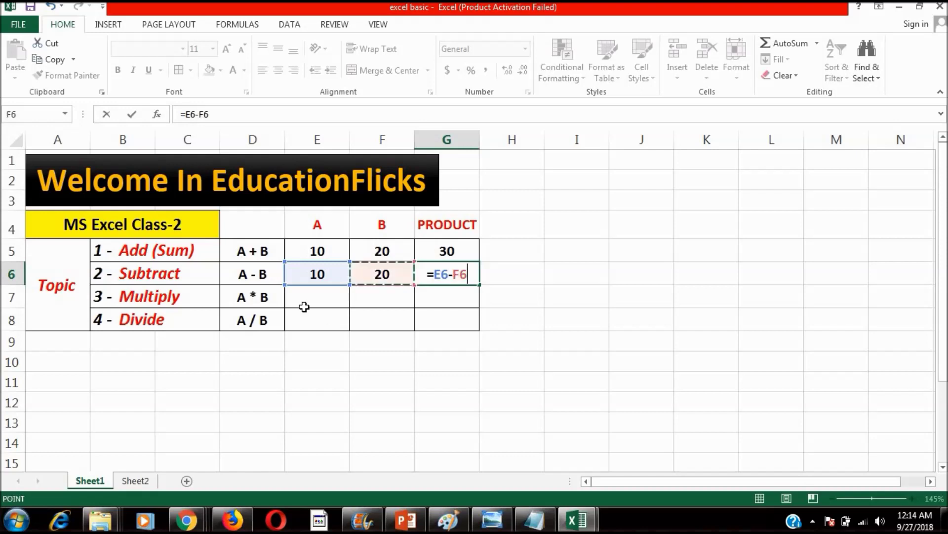
key(Return)
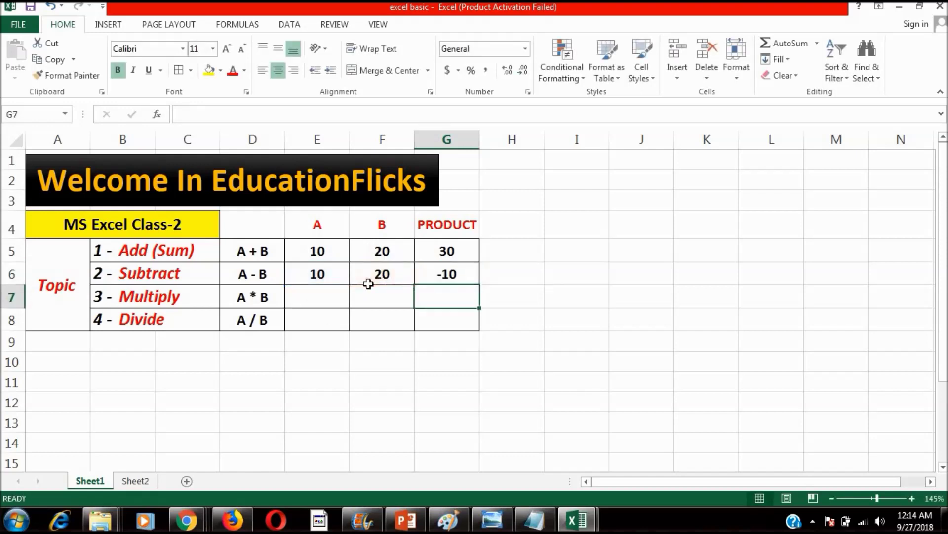
key(Up)
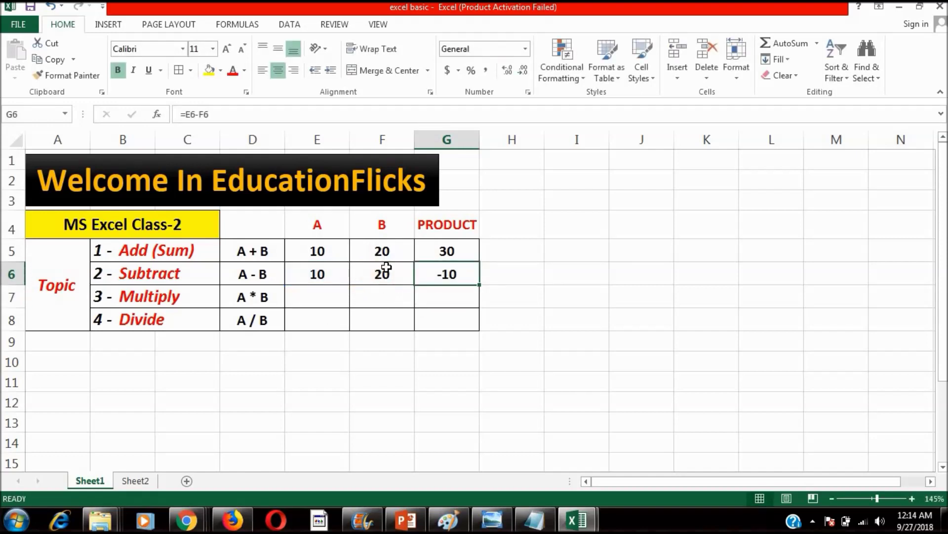
Step: Change the Subtract row's A value in E6 to 30
click(328, 277)
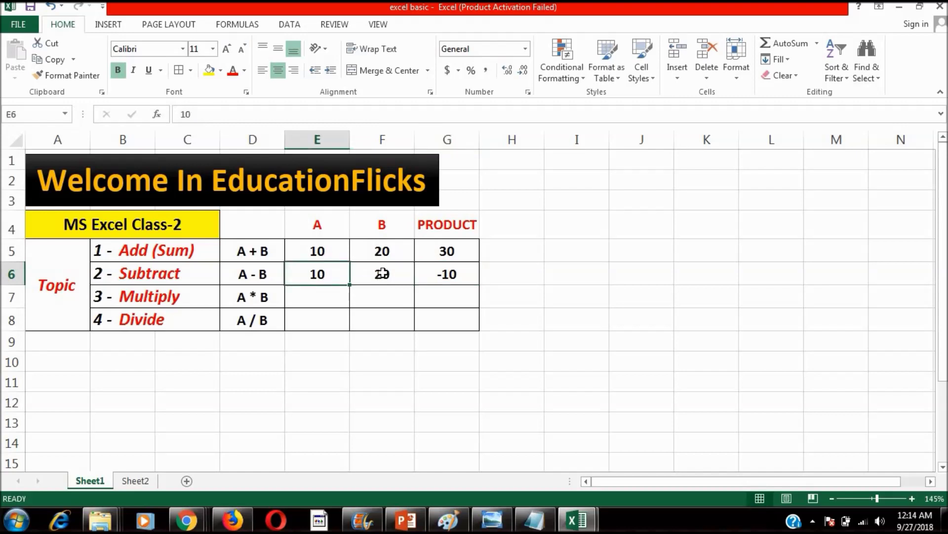
text(30)
key(Return)
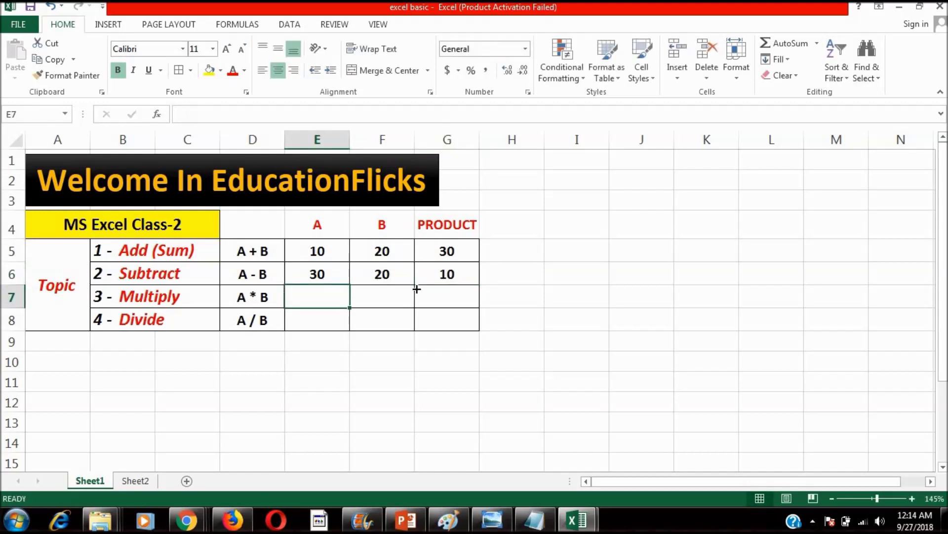
key(Up)
key(Right)
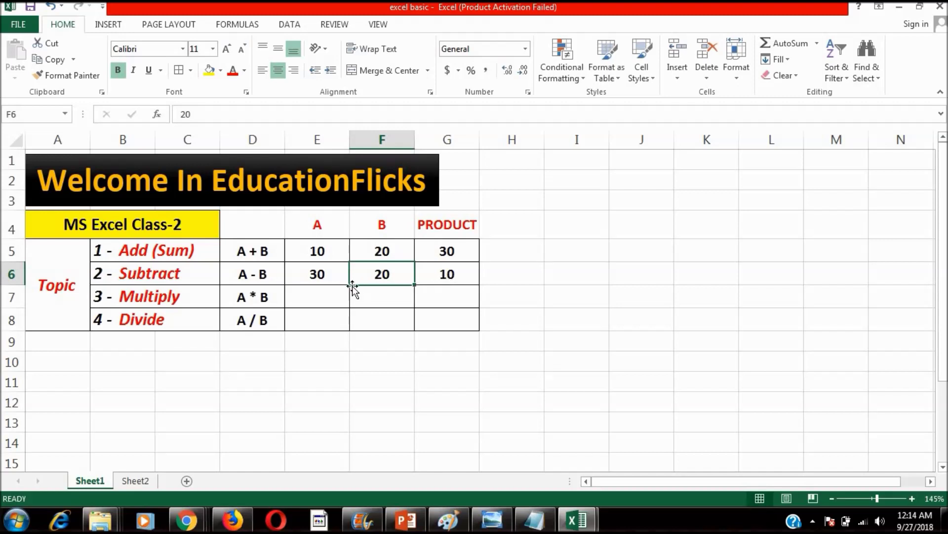
Step: Re-enter =E6-F6 in G6 so it shows 10
click(455, 277)
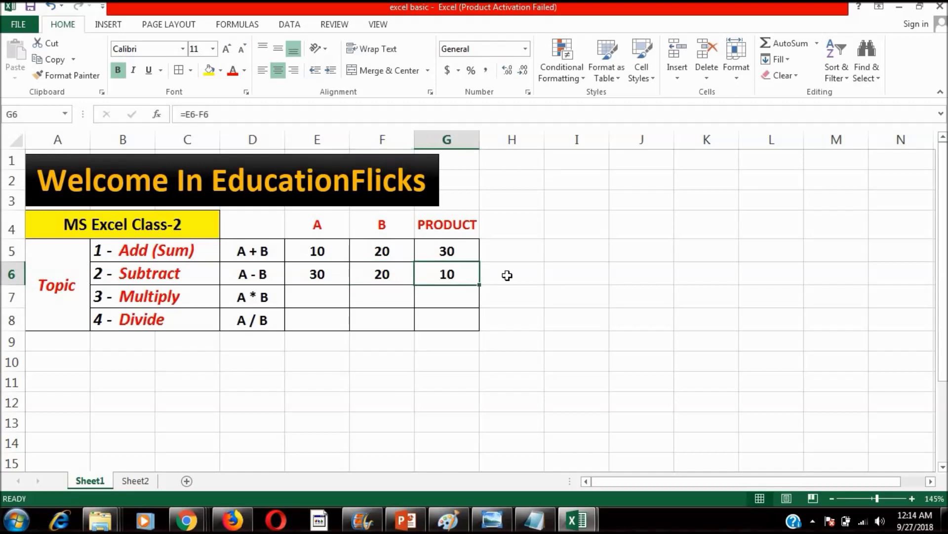
key(Delete)
text(=)
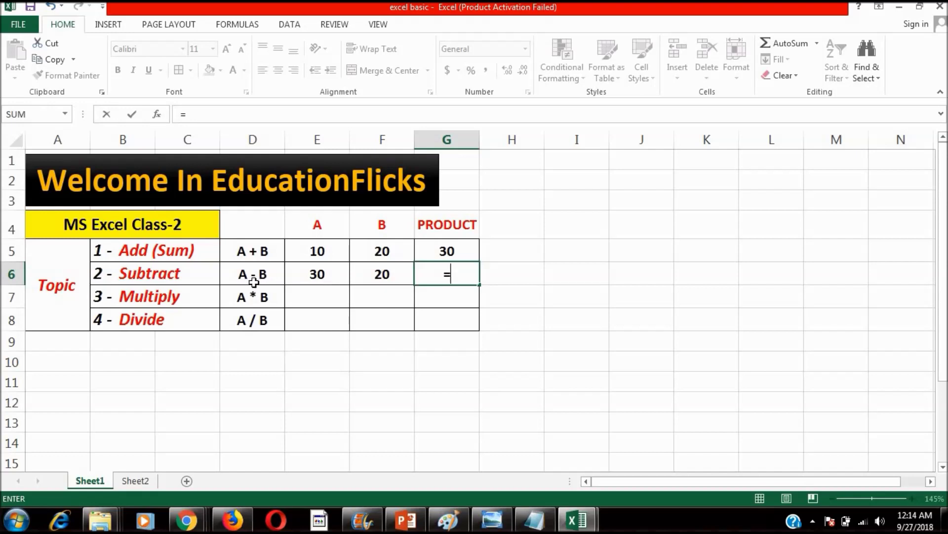
click(320, 276)
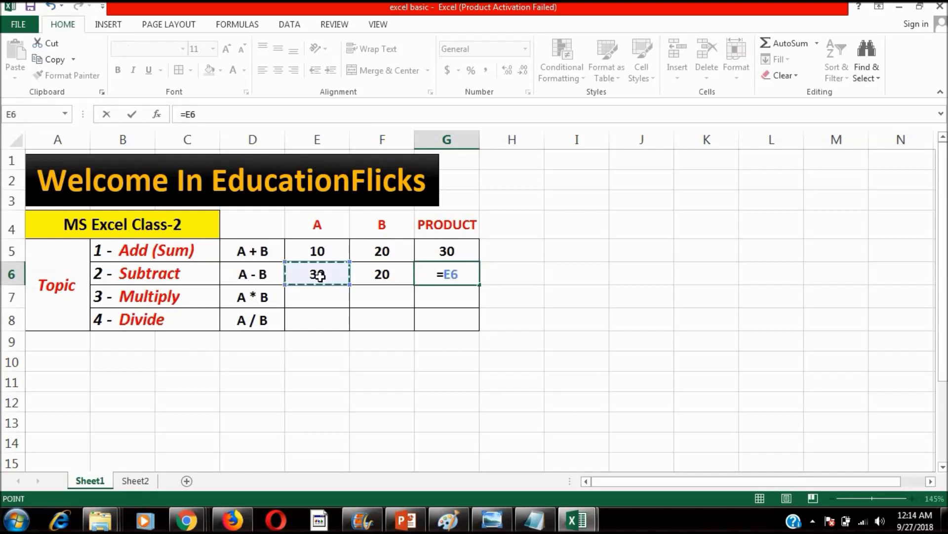
text(-)
click(373, 277)
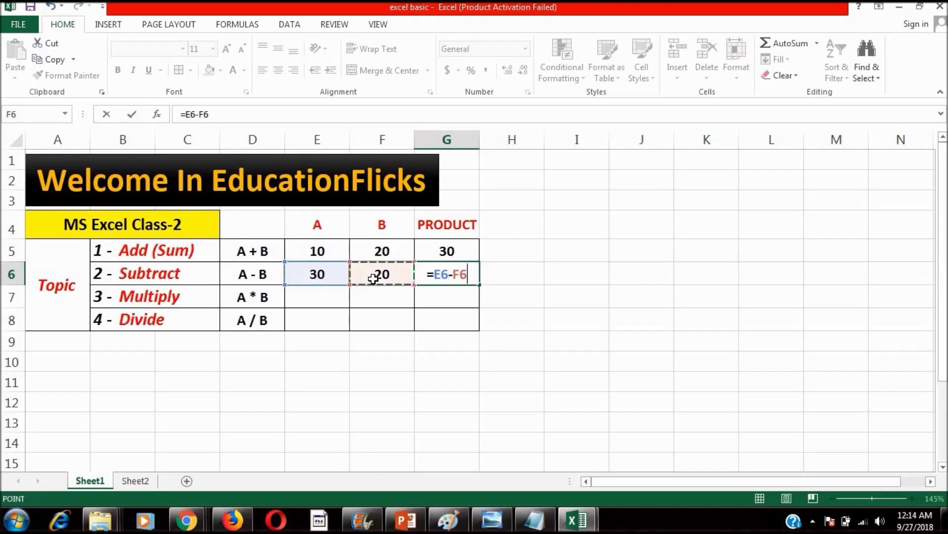
key(Return)
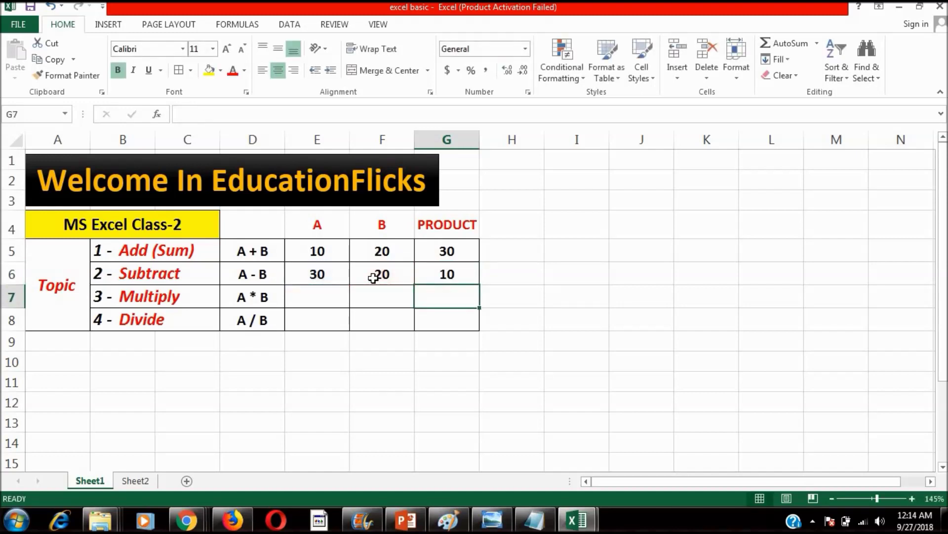
key(Up)
Step: Pick up G6's formatting with Format Painter
click(573, 271)
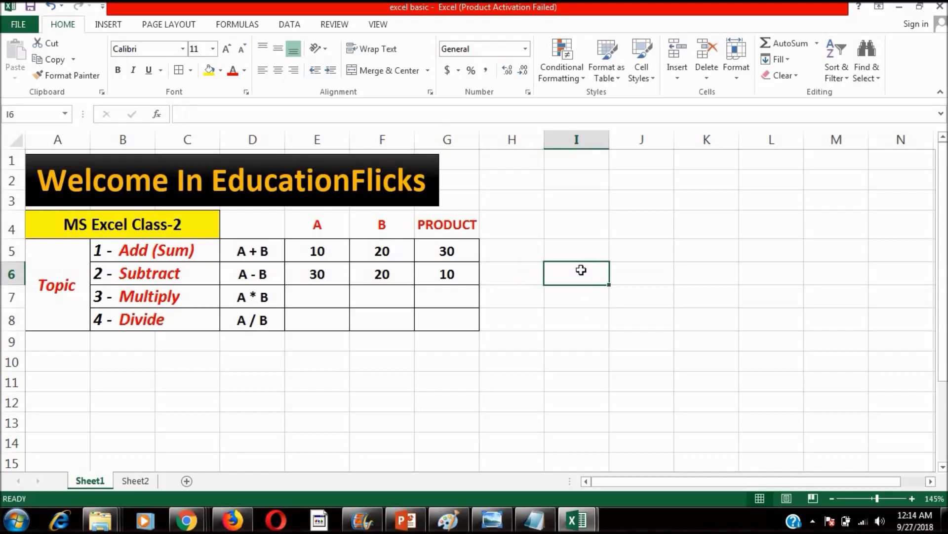
key(Left)
click(66, 75)
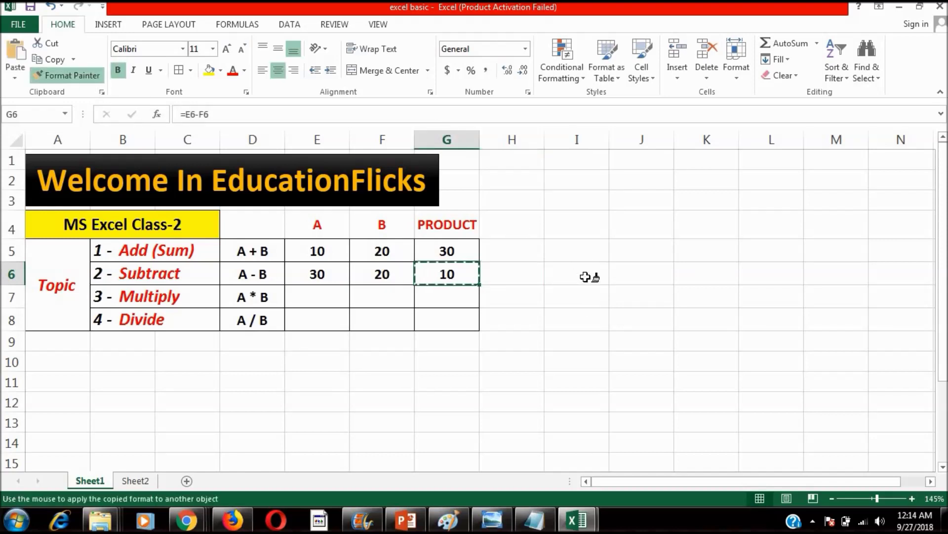
Step: Paint G6's format onto I6 and enter =F6-E6 there, giving -10
click(583, 275)
text(=)
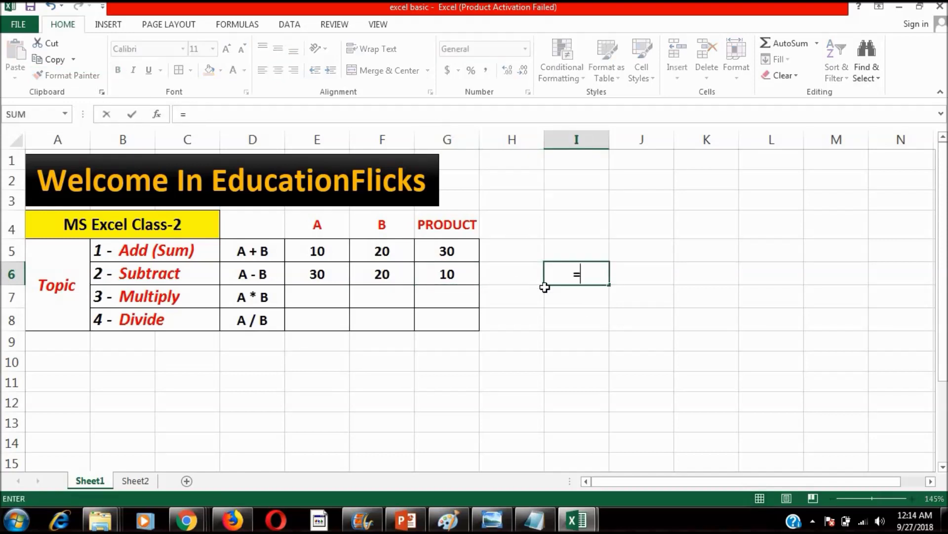
click(384, 273)
text(-)
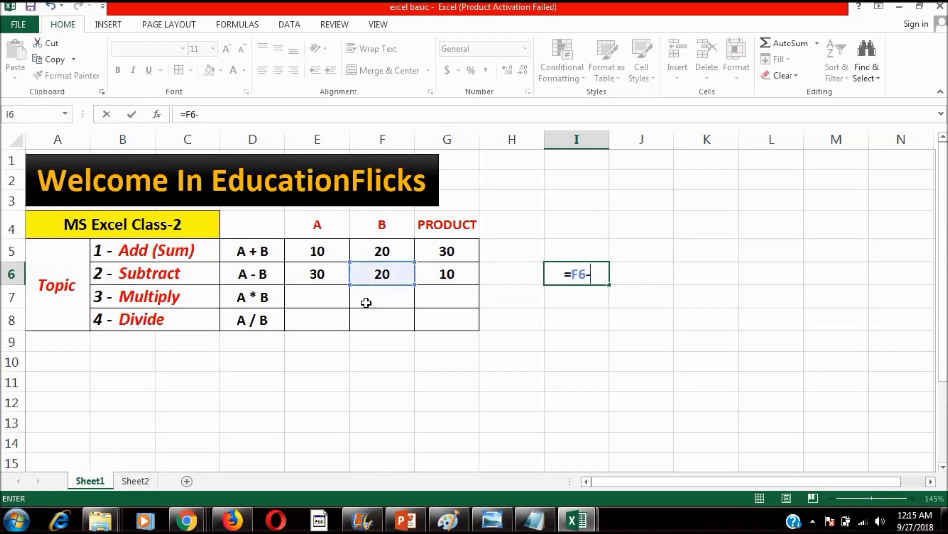
click(321, 274)
key(Return)
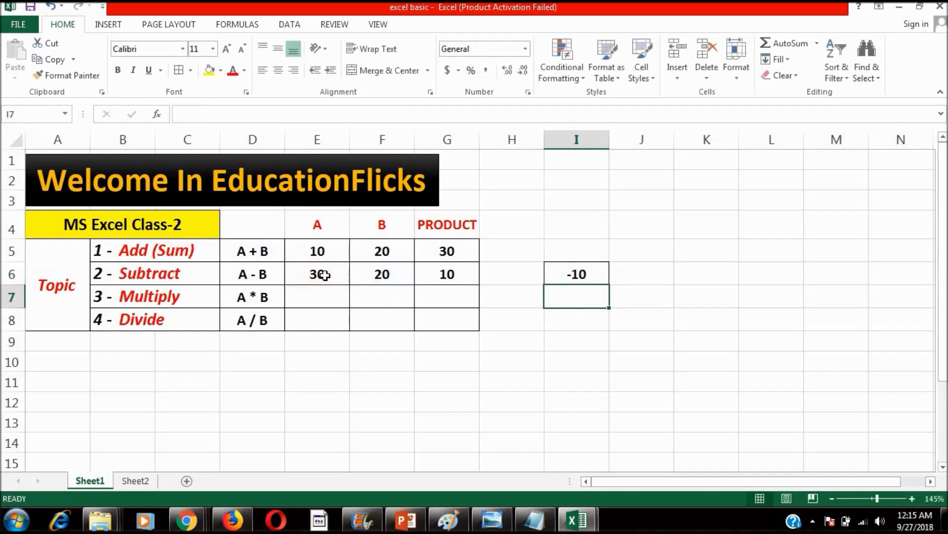
key(Up)
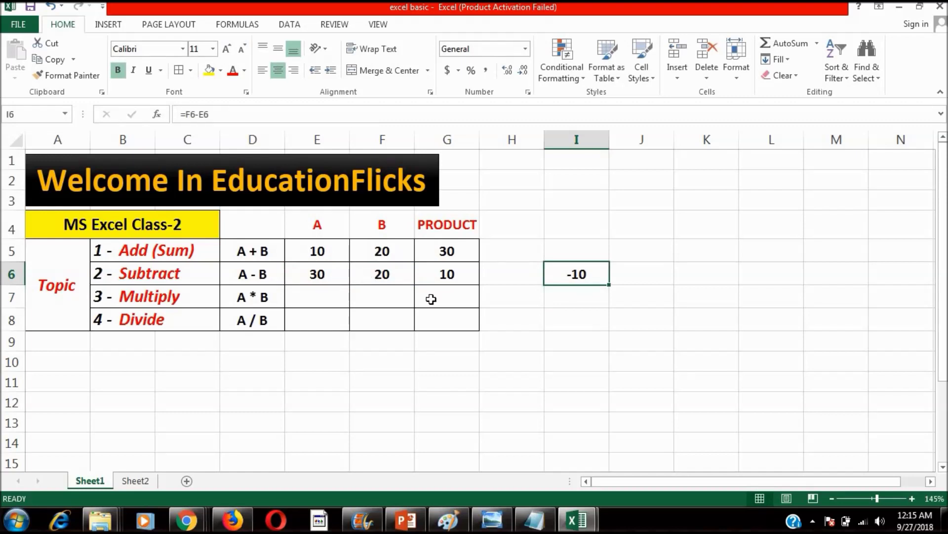
click(451, 299)
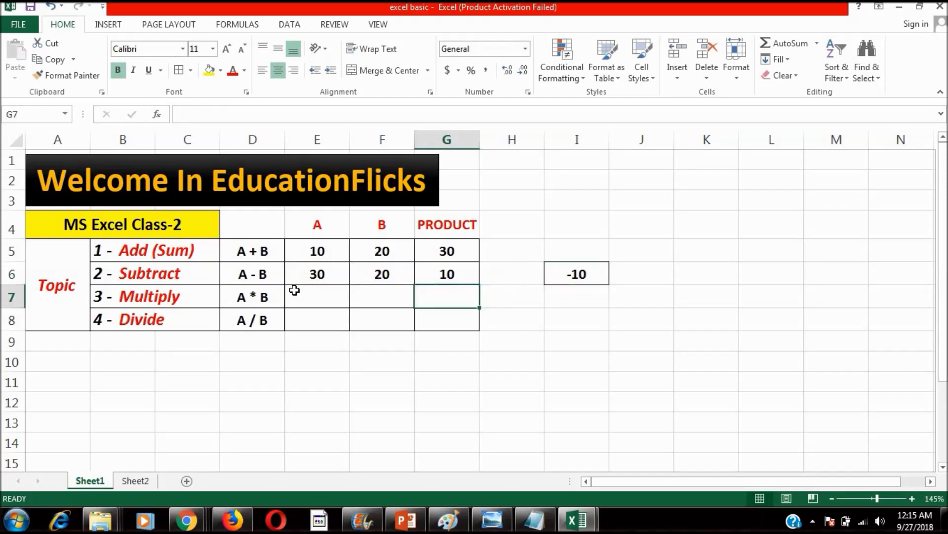
Step: Enter 5 and 2 as the Multiply row's A and B values in E7 and F7
click(324, 300)
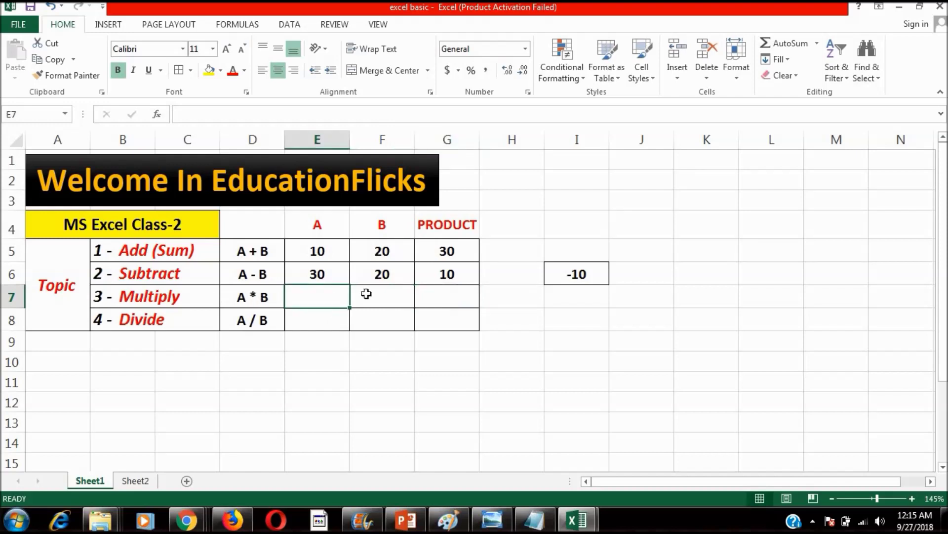
text(5)
click(366, 293)
text(2)
key(Return)
Step: Enter the formula =E7*F7 in G7 so the product shows 10
click(366, 294)
key(Right)
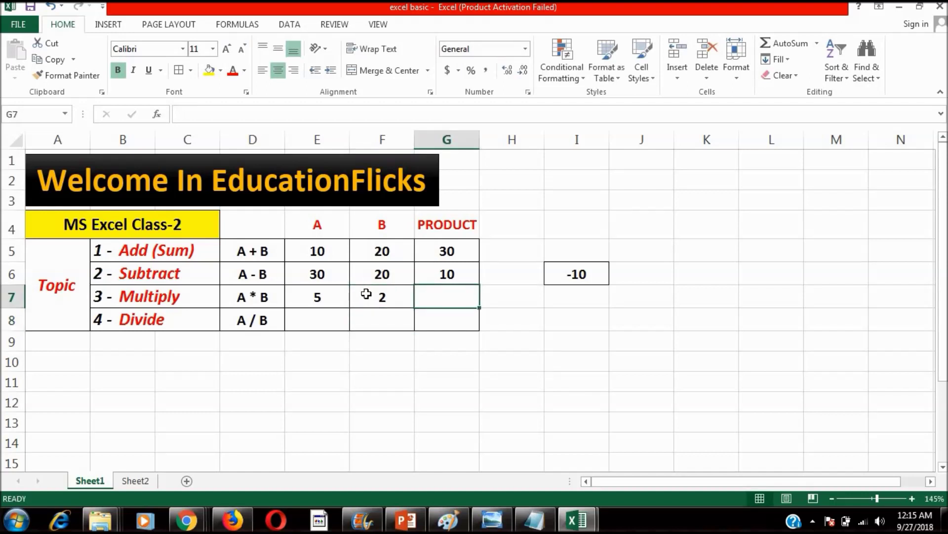
text(=)
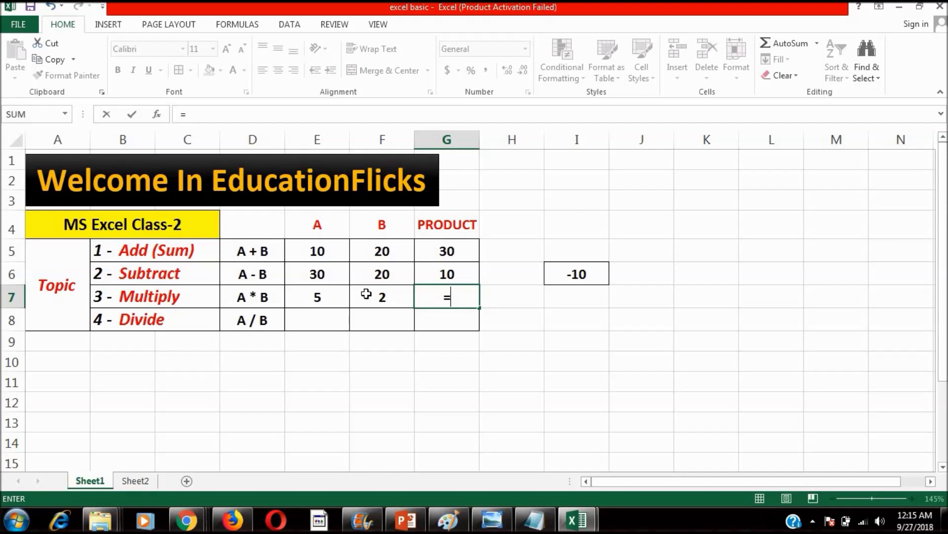
click(332, 295)
text(*)
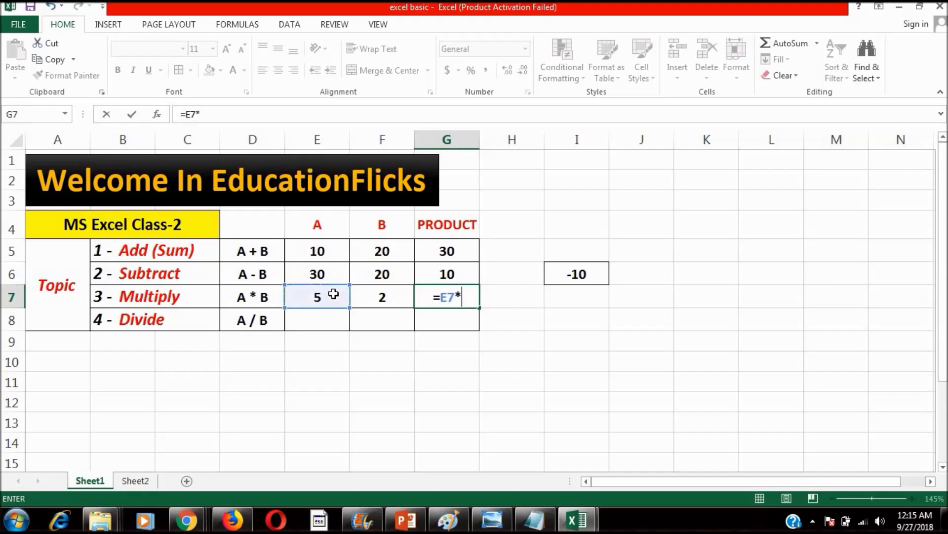
click(382, 298)
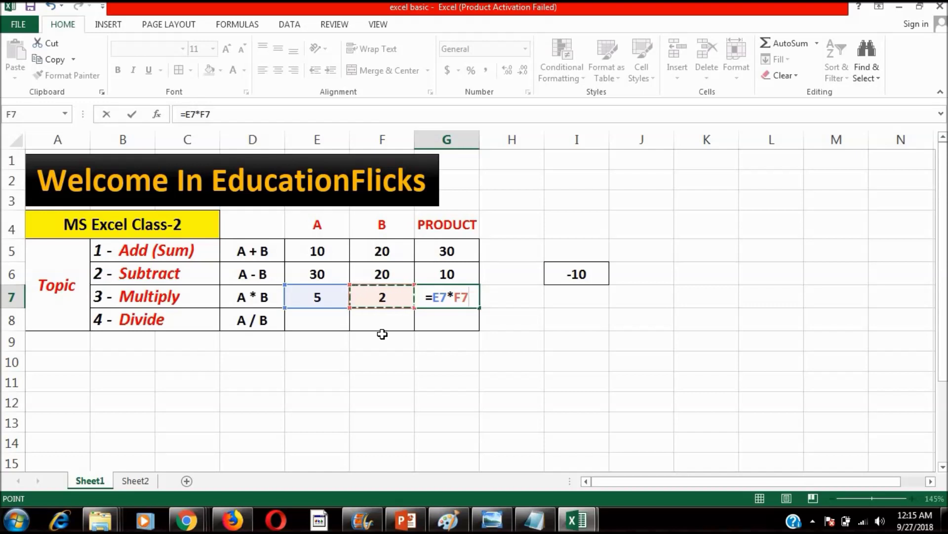
key(Return)
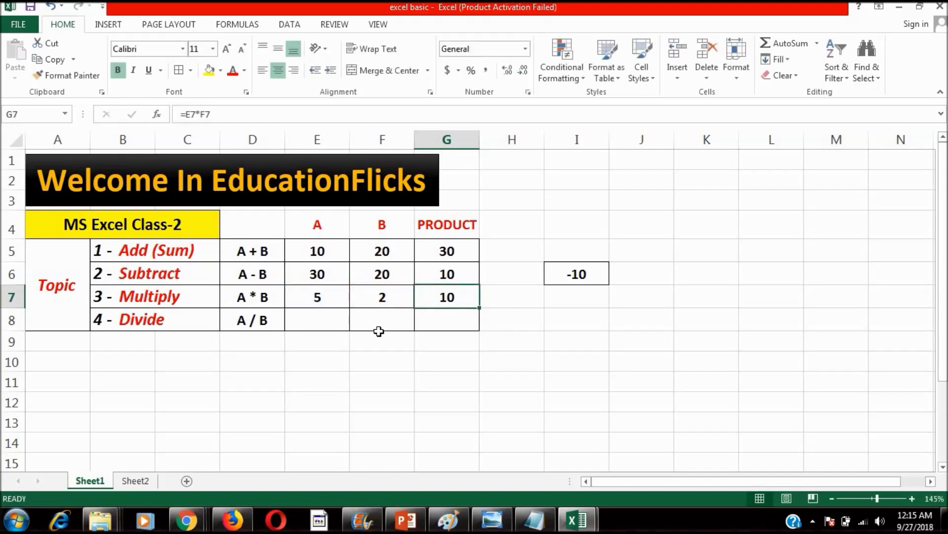
Step: Make the first three PRODUCT results in G5:G7 red
drag(339, 295, 382, 301)
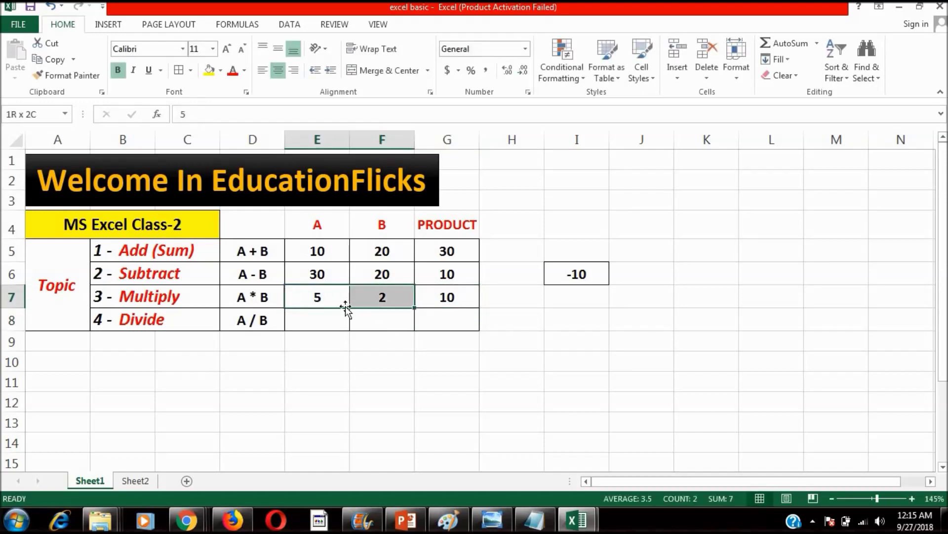
click(438, 299)
drag(450, 252, 448, 296)
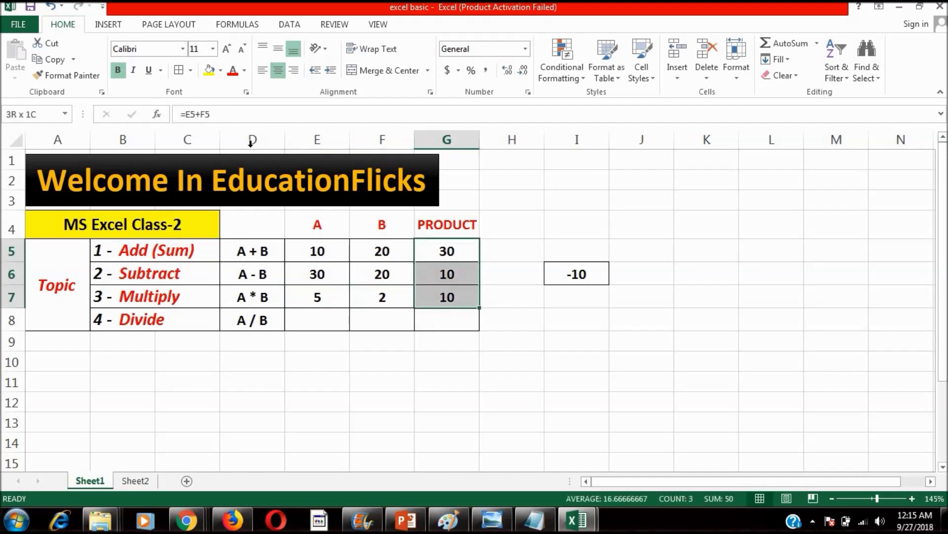
click(220, 71)
click(239, 74)
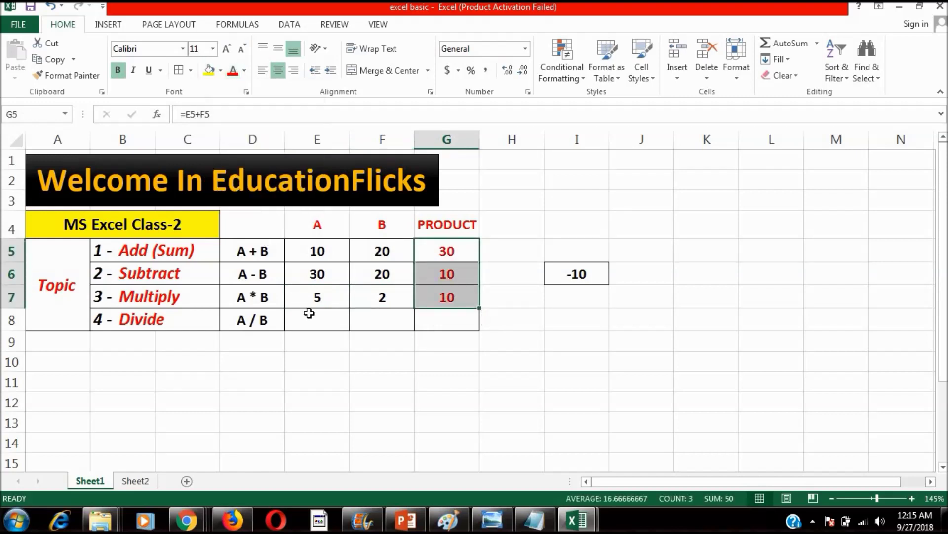
click(321, 321)
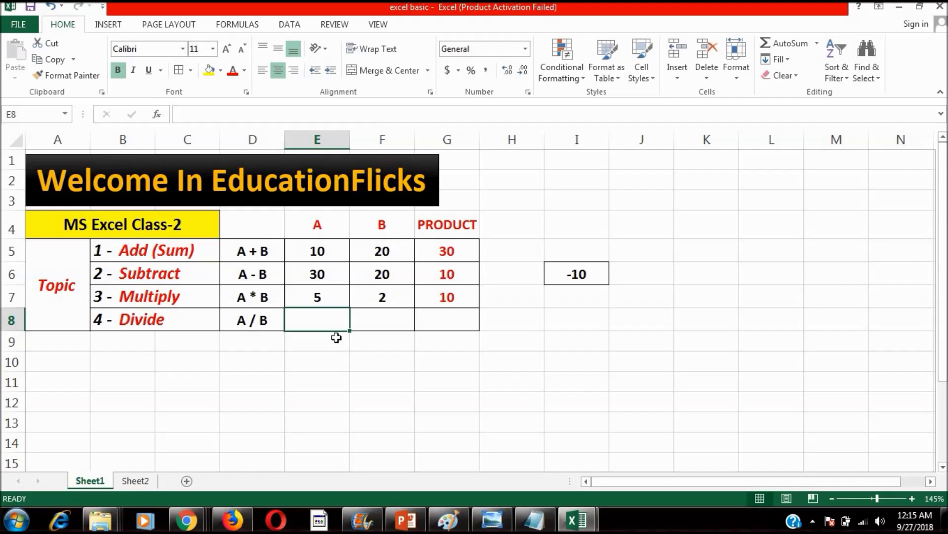
Step: Enter 10 and 2 as the Divide row's A and B values in E8 and F8
text(10)
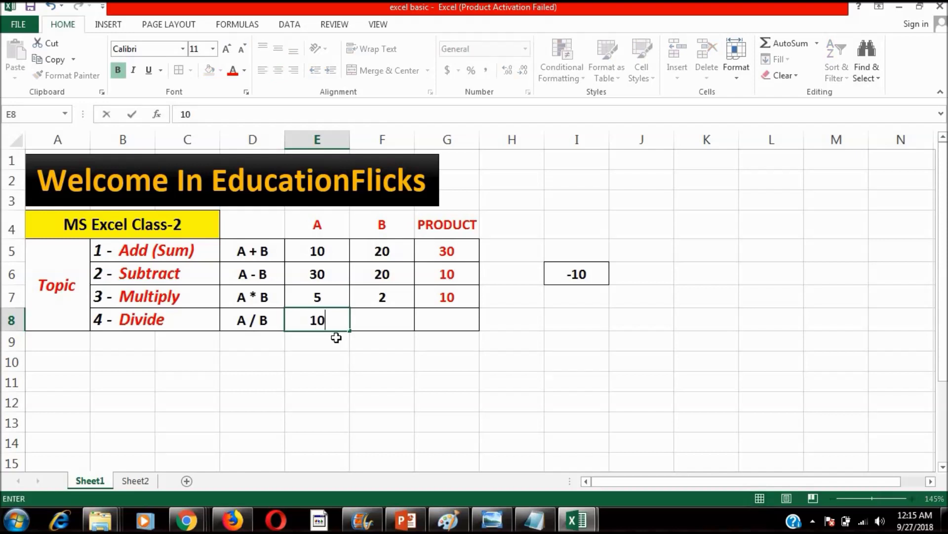
key(Tab)
text(2)
key(Return)
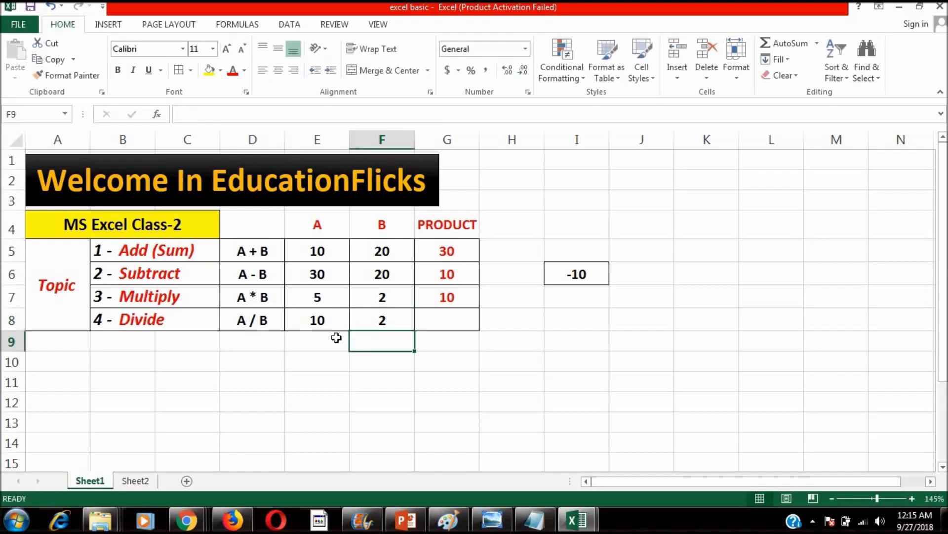
key(Up)
key(Right)
Step: Enter the division formula =E8/F8 in G8
text(=)
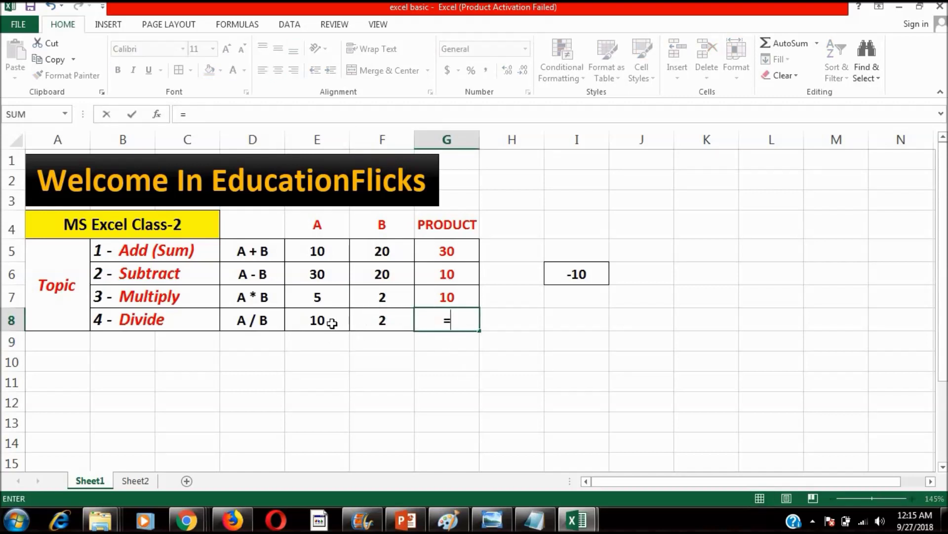
click(320, 324)
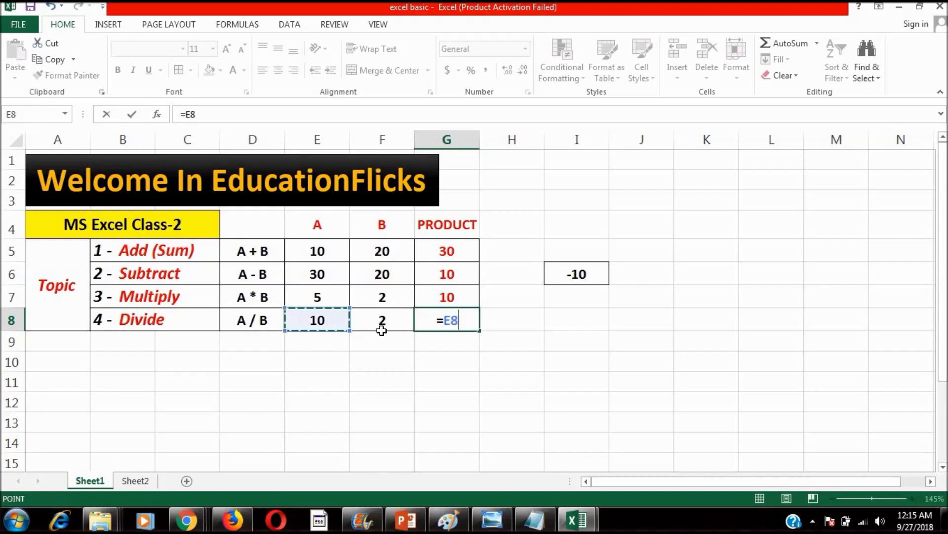
text(/)
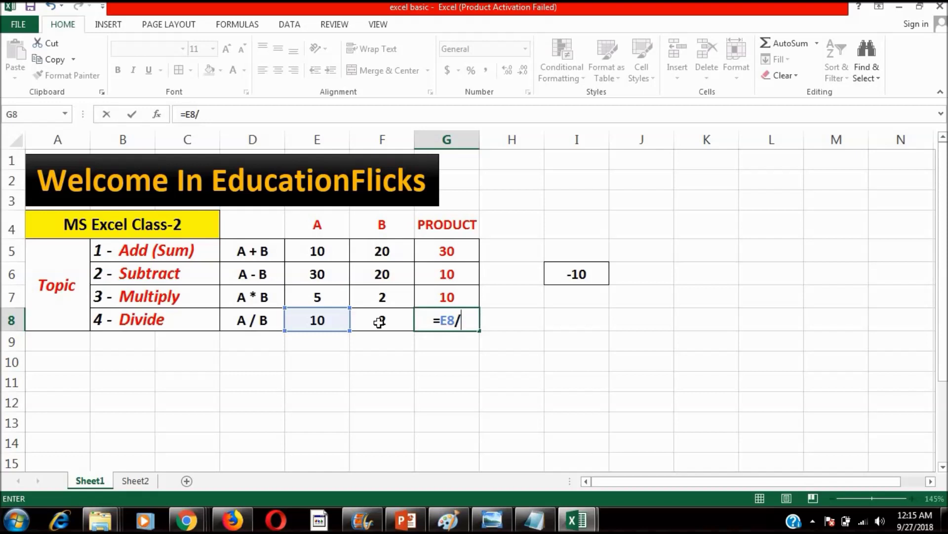
click(382, 325)
key(Return)
key(Up)
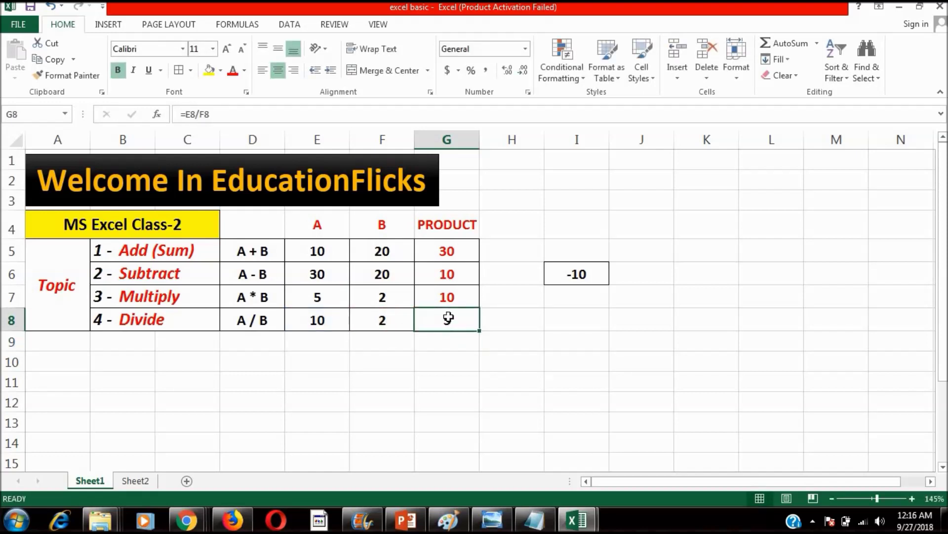
Step: Change the dividend in E8 to 50 so G8 shows 25
click(328, 320)
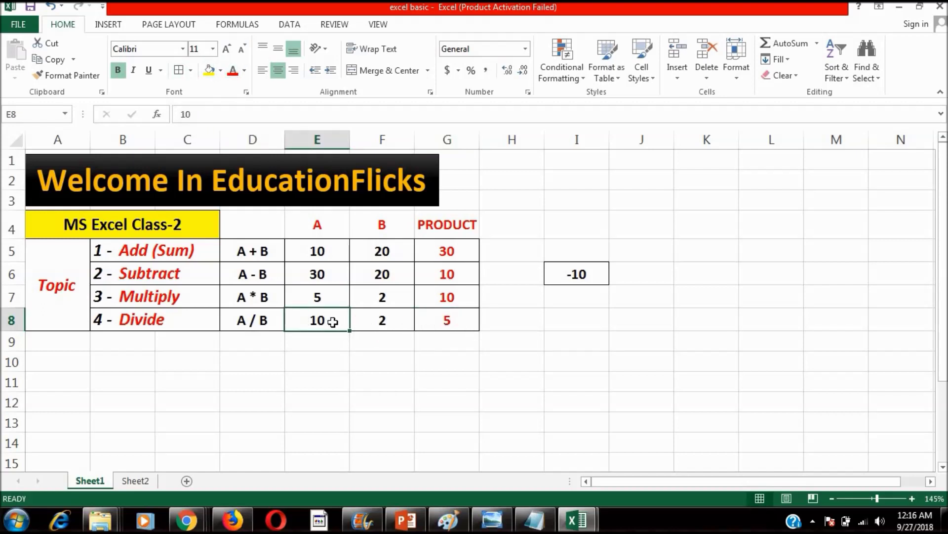
text(50)
key(Return)
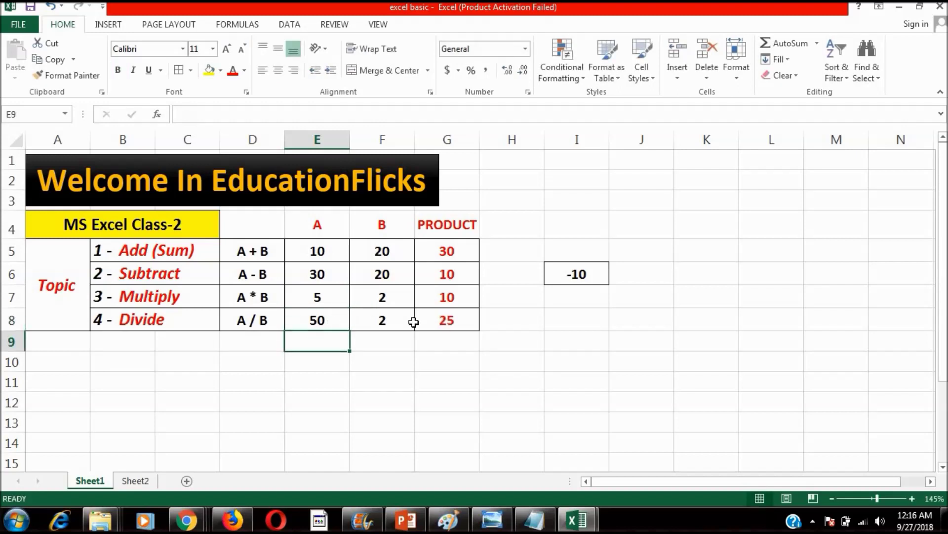
drag(328, 247, 321, 319)
drag(449, 251, 453, 319)
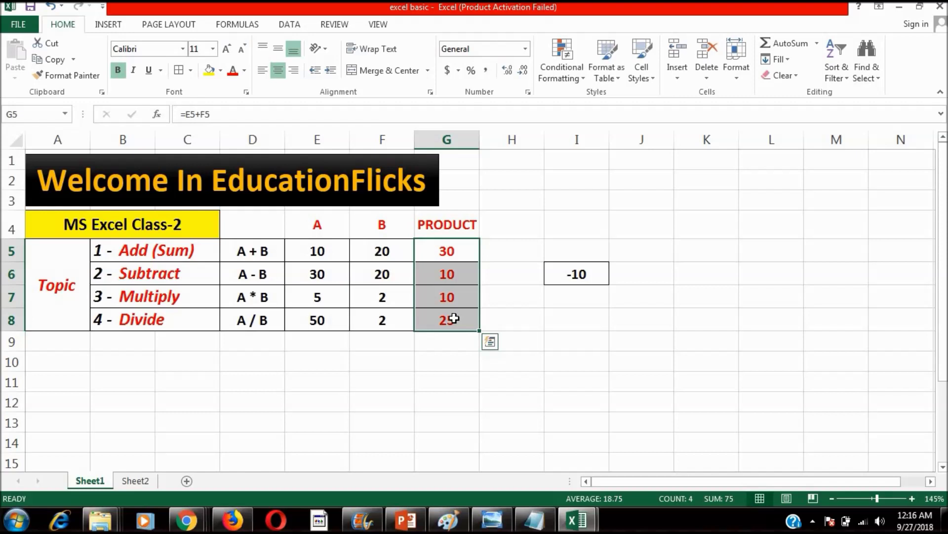
click(461, 254)
click(224, 113)
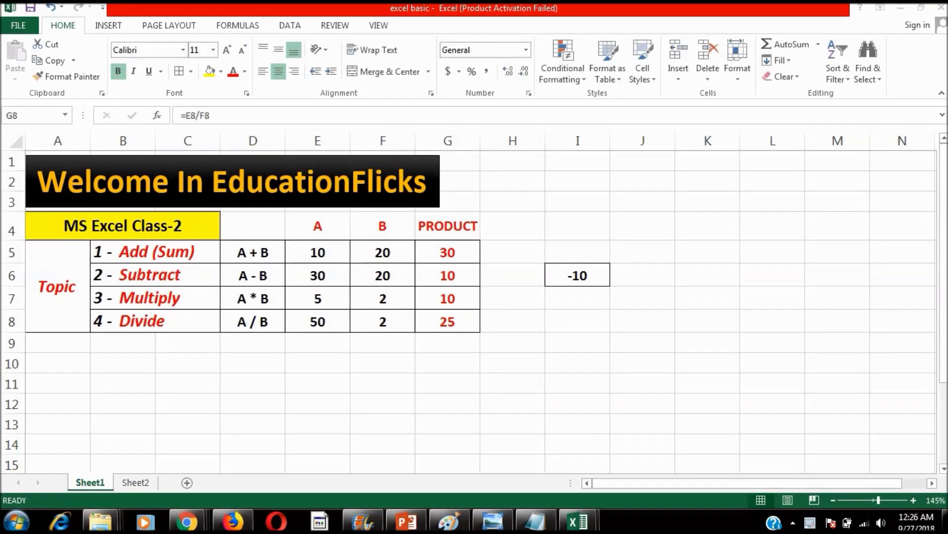
drag(255, 251, 426, 321)
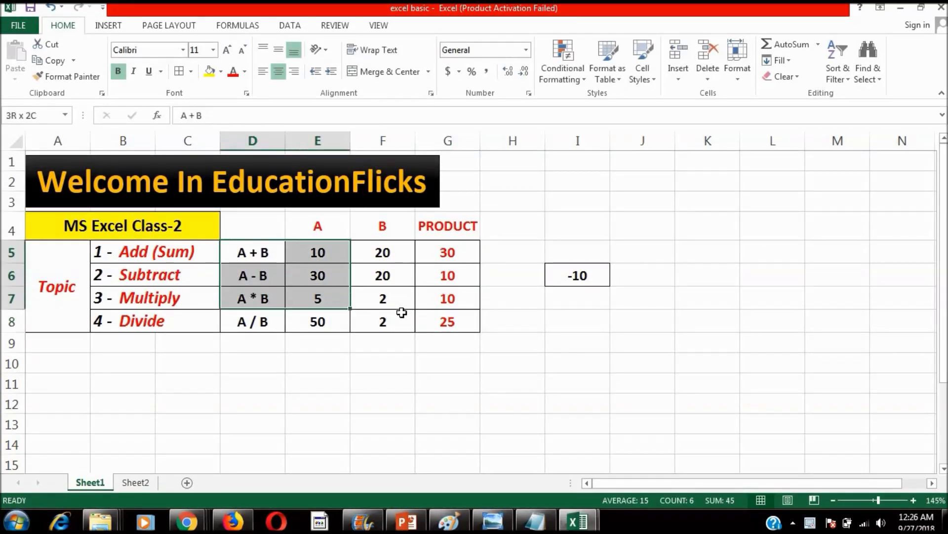
click(354, 363)
click(318, 372)
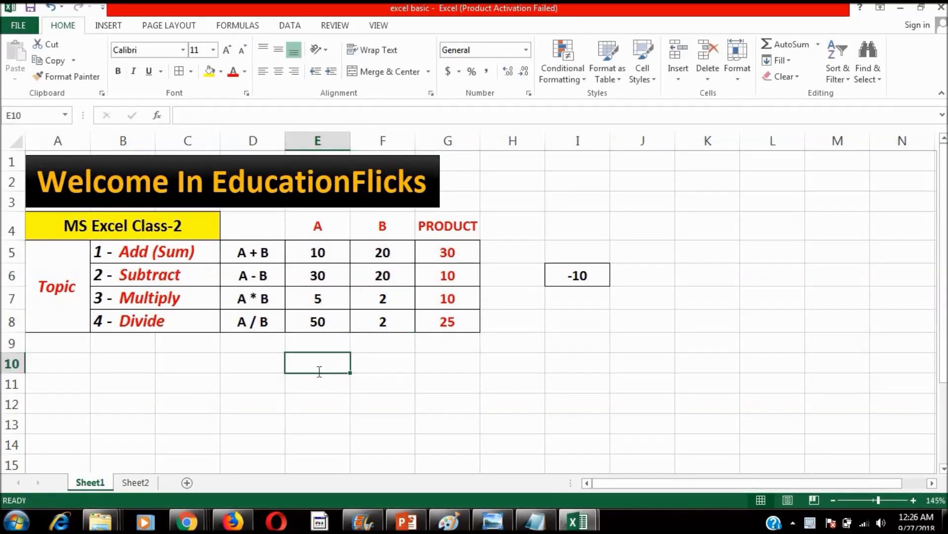
Step: Add the note 'start practice' in E10 below the table
text(st)
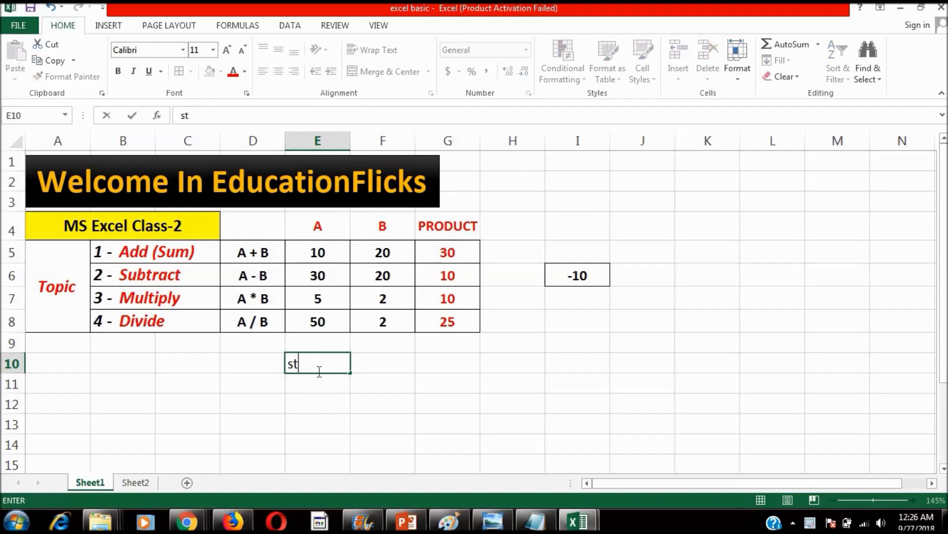
text(rat p)
text(actic)
key(BackSpace)
text(e)
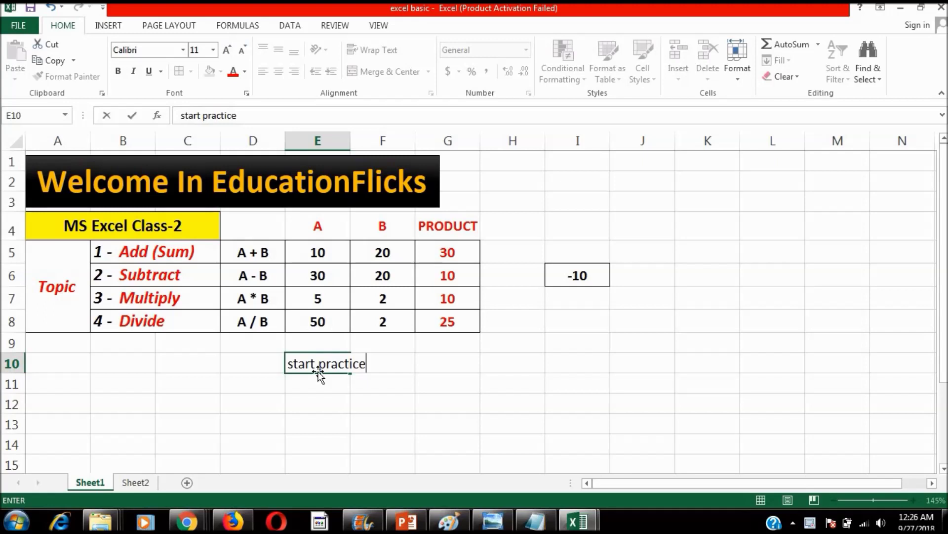
key(Return)
key(Up)
key(Down)
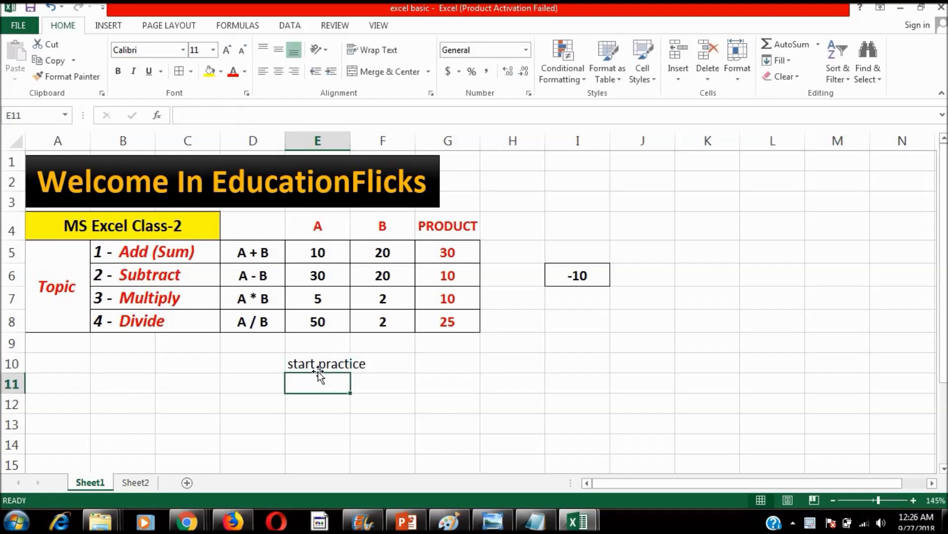
drag(318, 250, 440, 316)
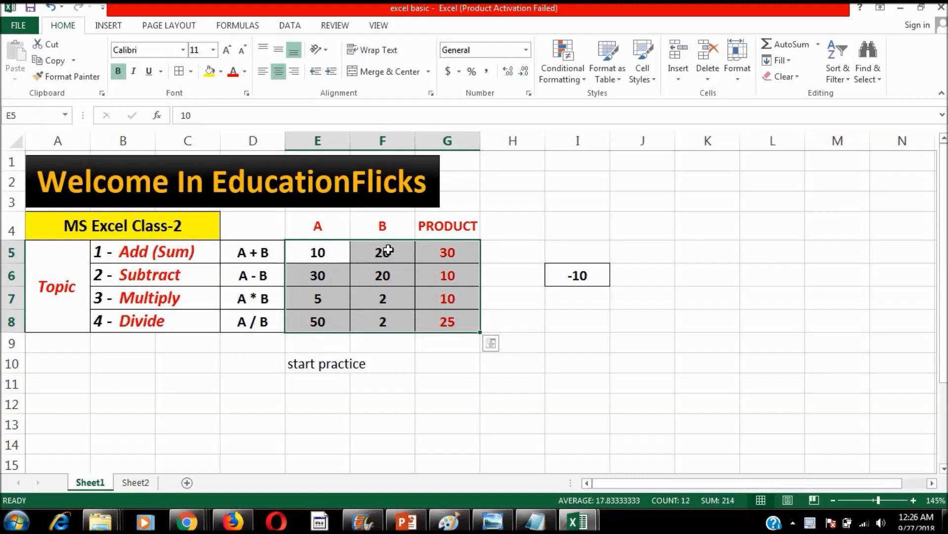
click(284, 383)
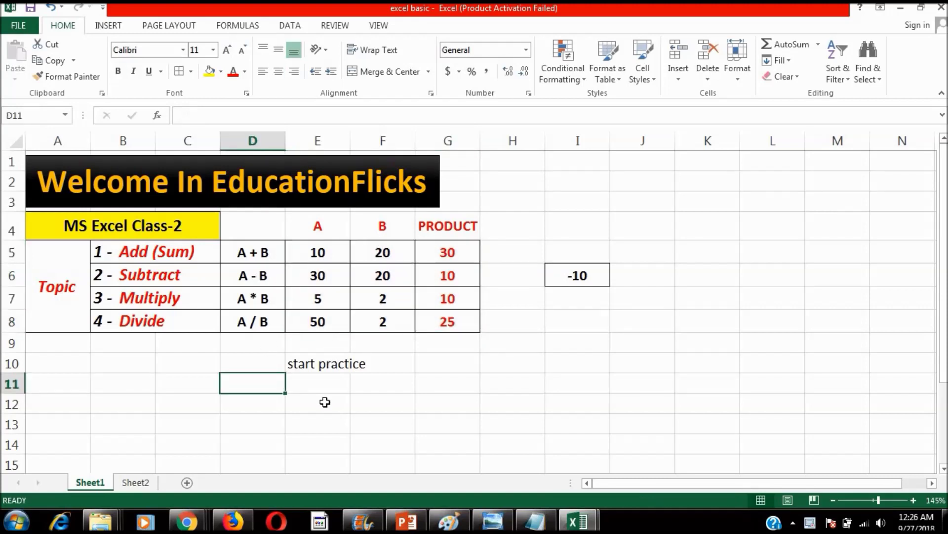
Step: Add the closing message 'Thanks for watching....' in E12
click(324, 401)
text(Thanks)
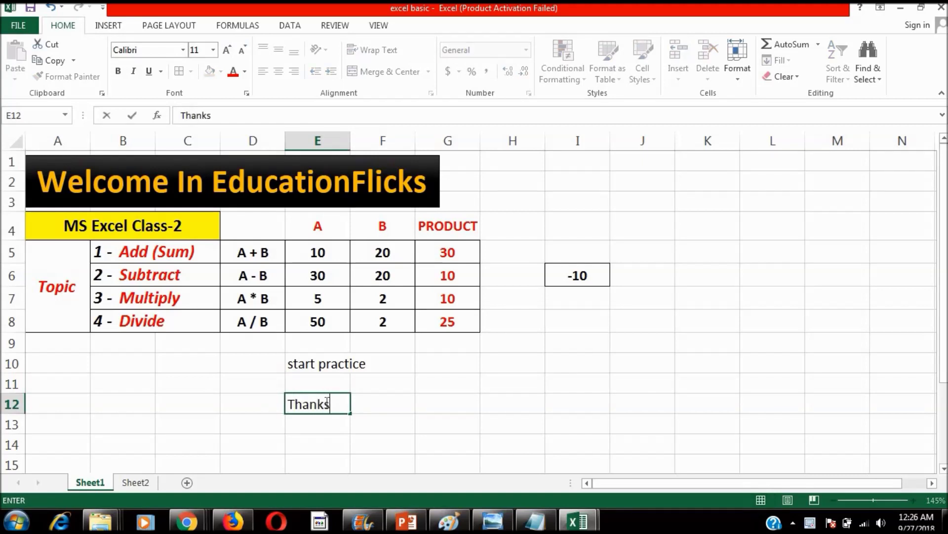
text( fro)
key(BackSpace)
text(or watching....)
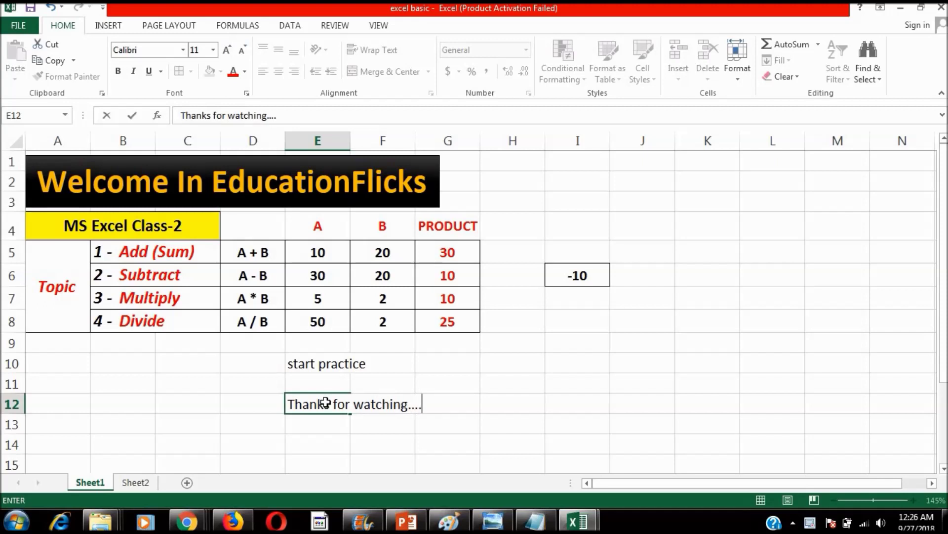
key(Return)
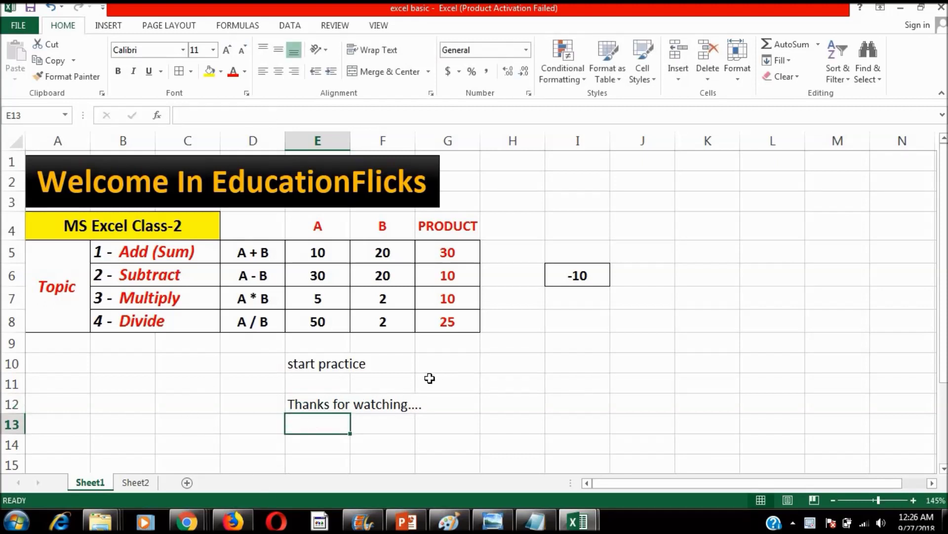
click(472, 417)
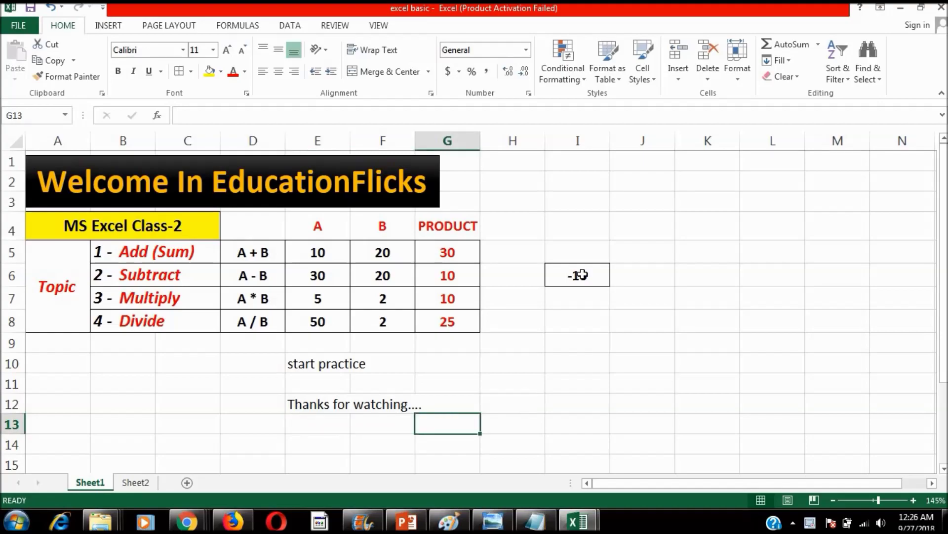